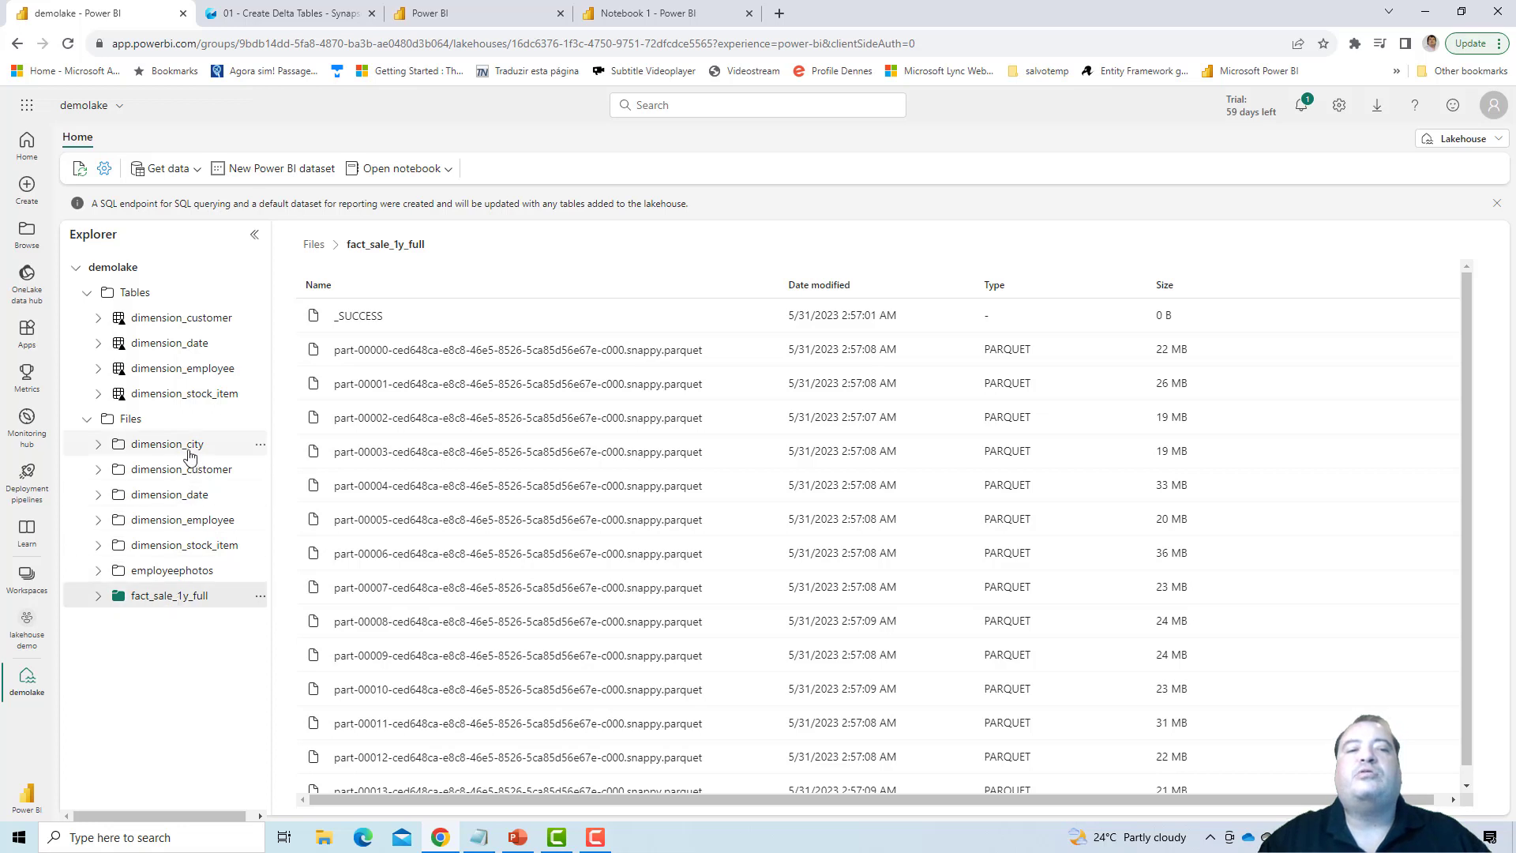
- View the files in the dimension_city folder and look over the 01 - Create Delta Tables notebook before returning to the demolake lakehouse
{"action": "left_click", "coordinate": [174, 444]}
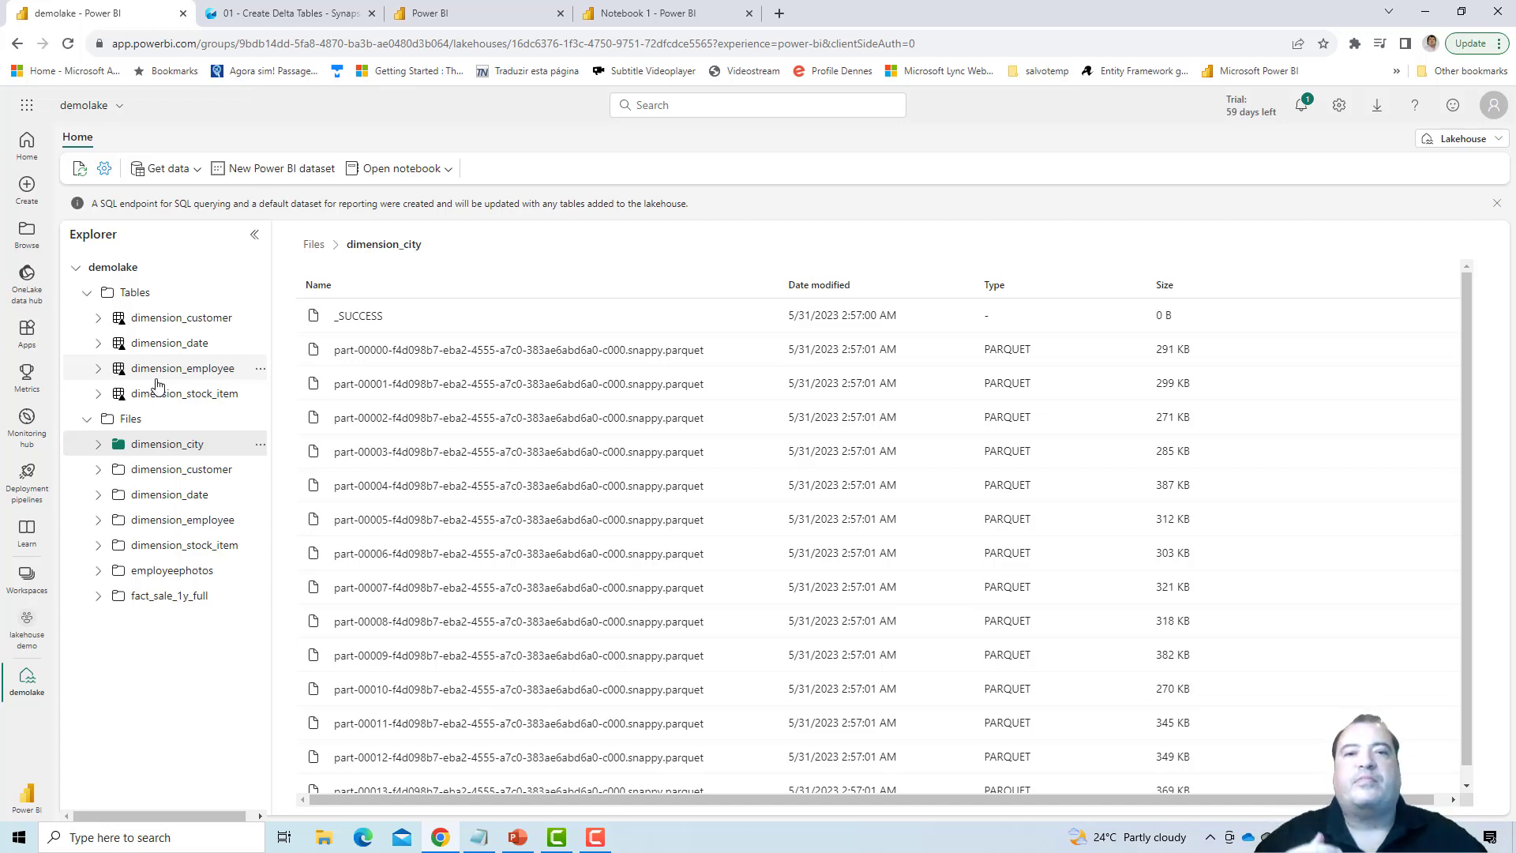
{"action": "left_click", "coordinate": [323, 8]}
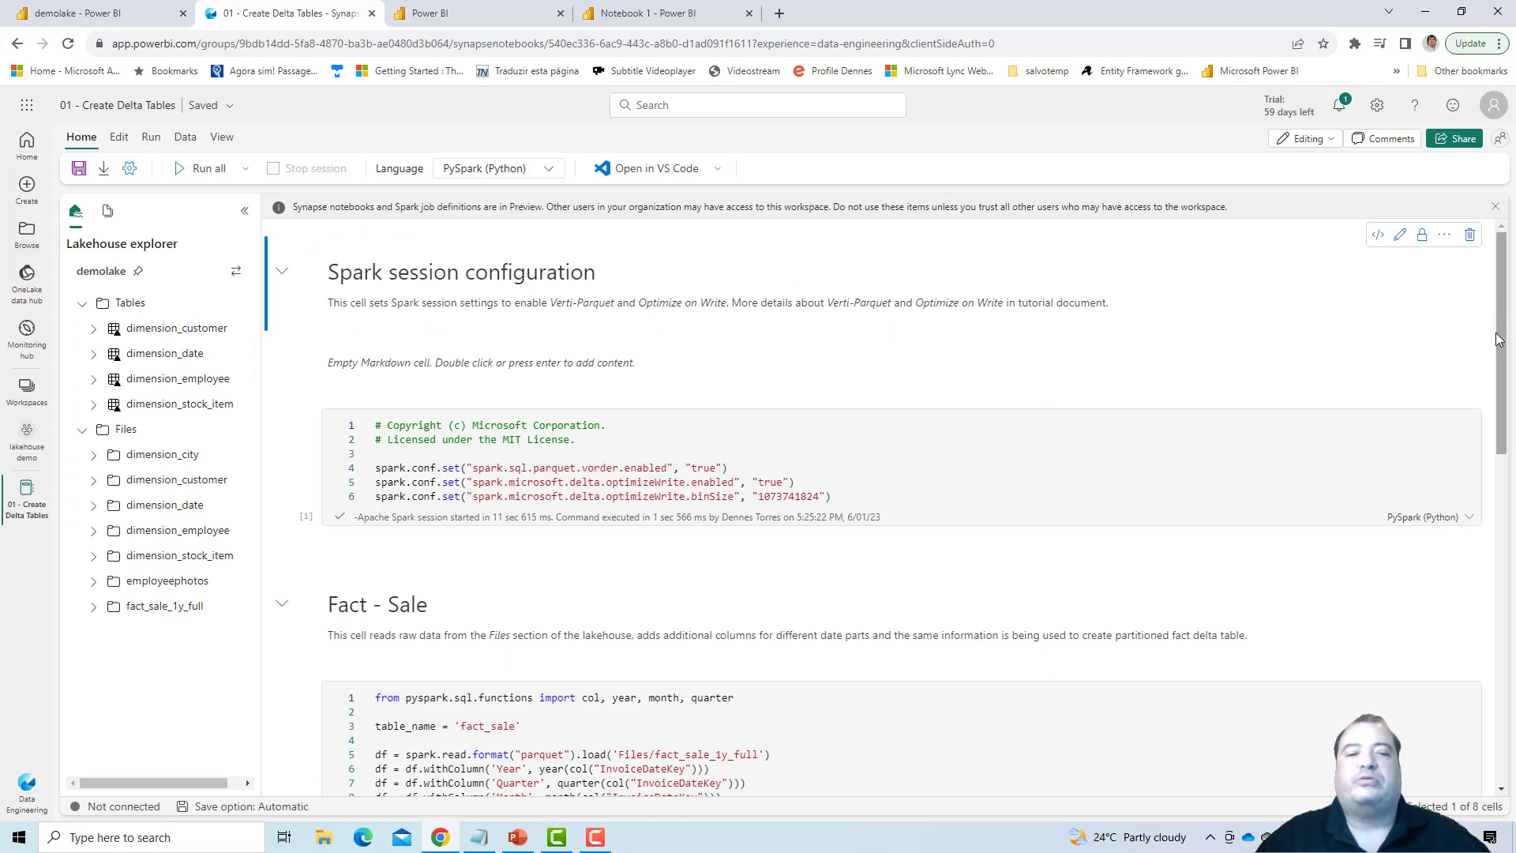
{"action": "right_click", "coordinate": [1500, 373]}
{"action": "left_click", "coordinate": [1502, 332]}
{"action": "left_click_drag", "start_coordinate": [1505, 359], "coordinate": [1489, 322]}
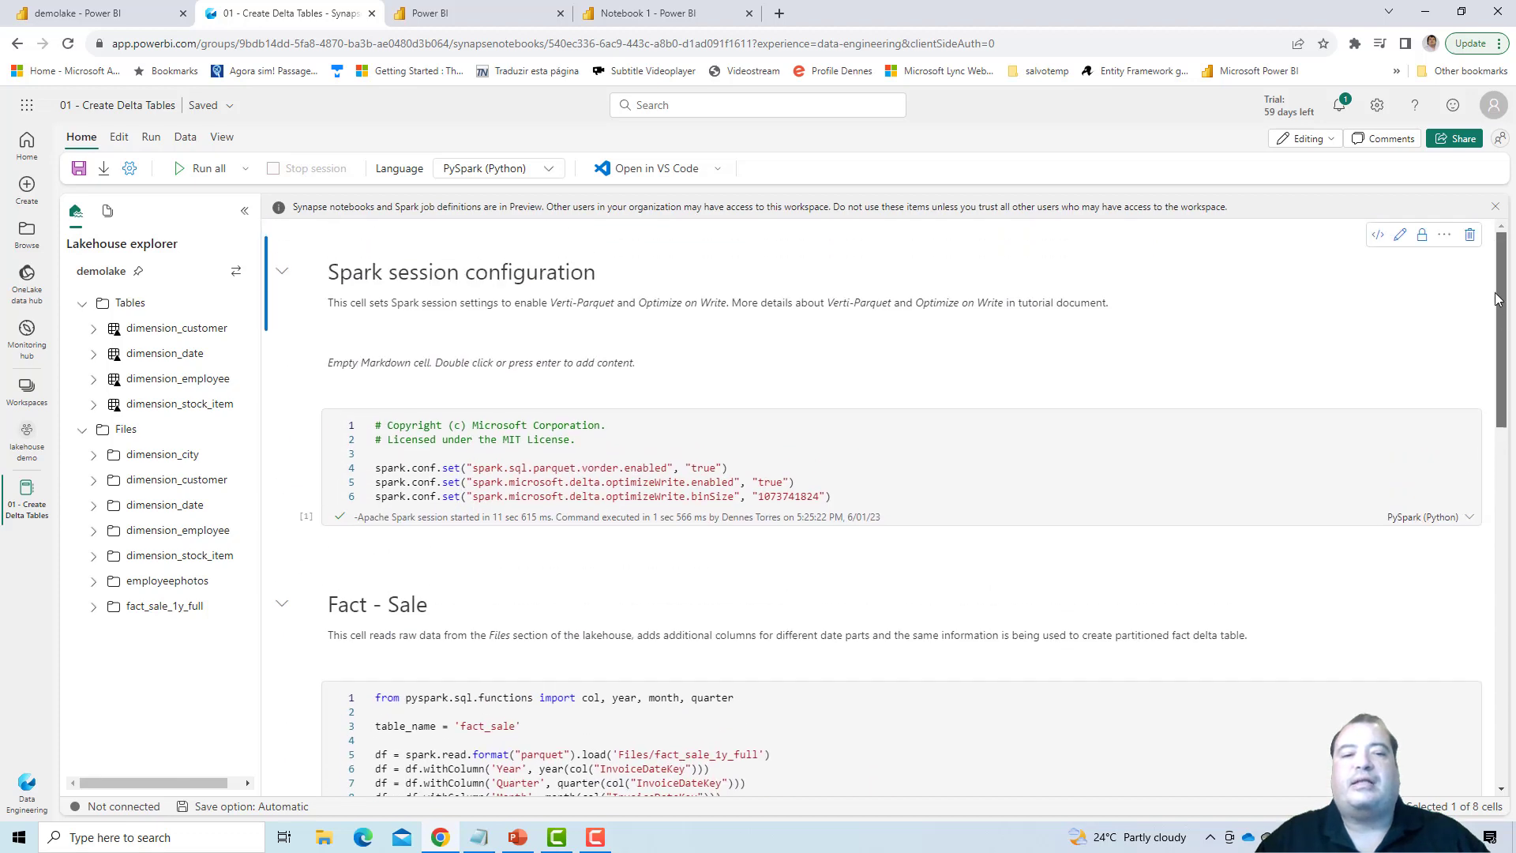
{"action": "left_click", "coordinate": [89, 8]}
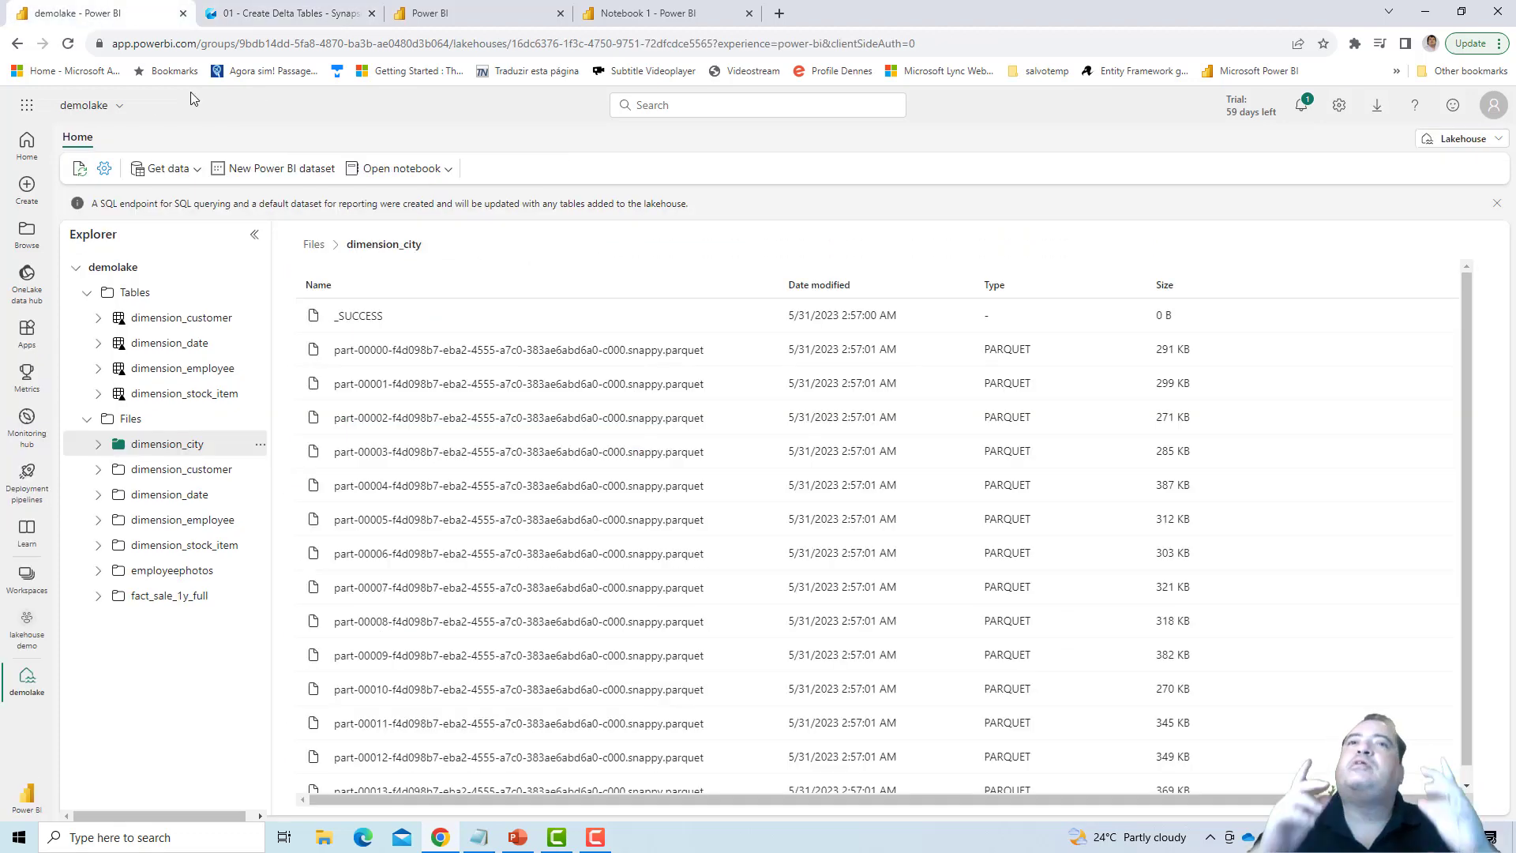
{"action": "right_click", "coordinate": [150, 447]}
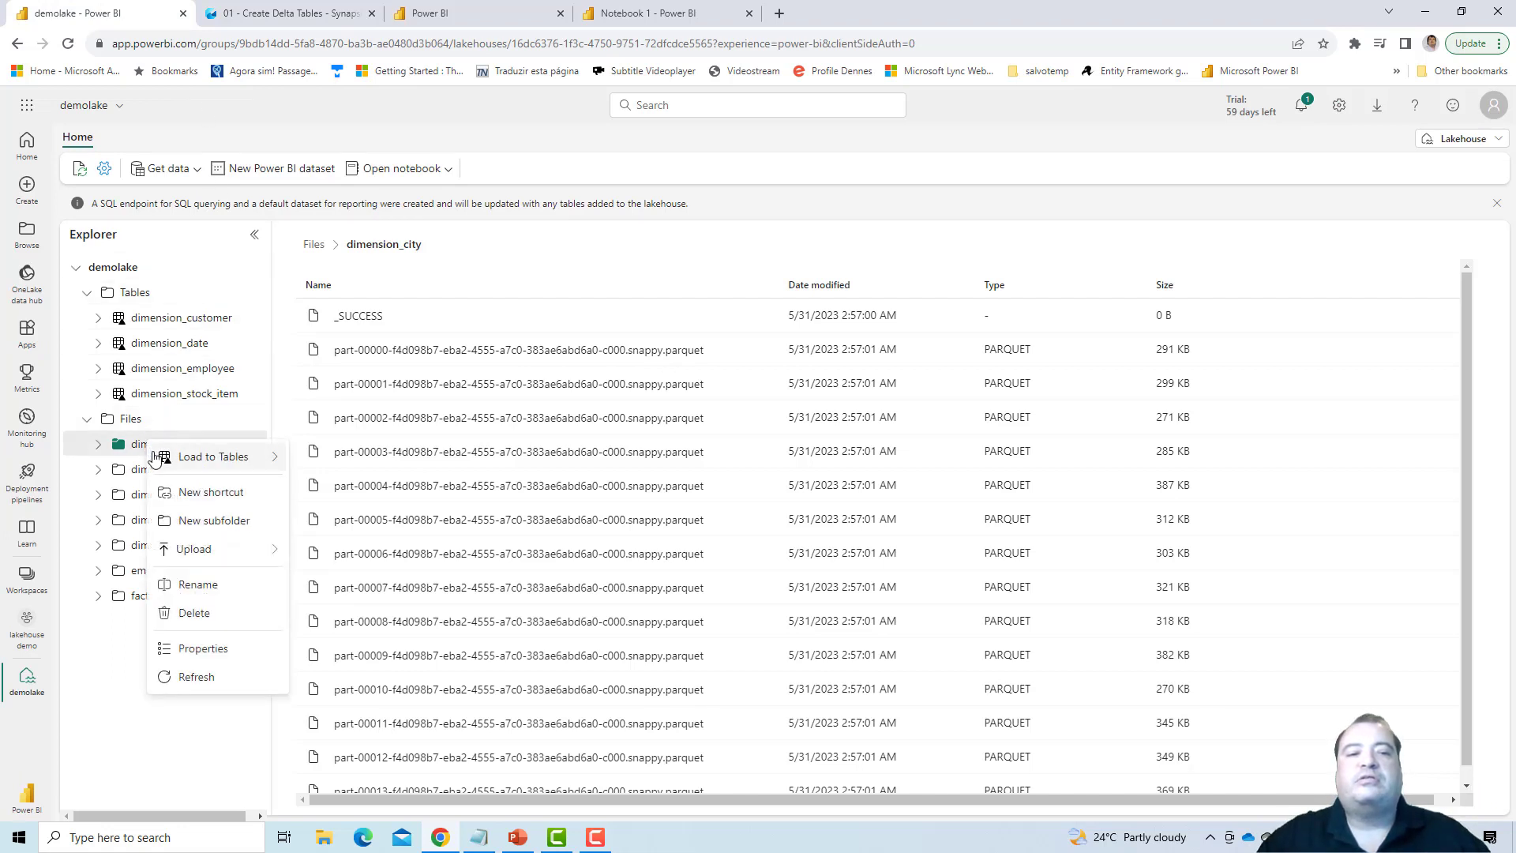
{"action": "mouse_move", "coordinate": [172, 465]}
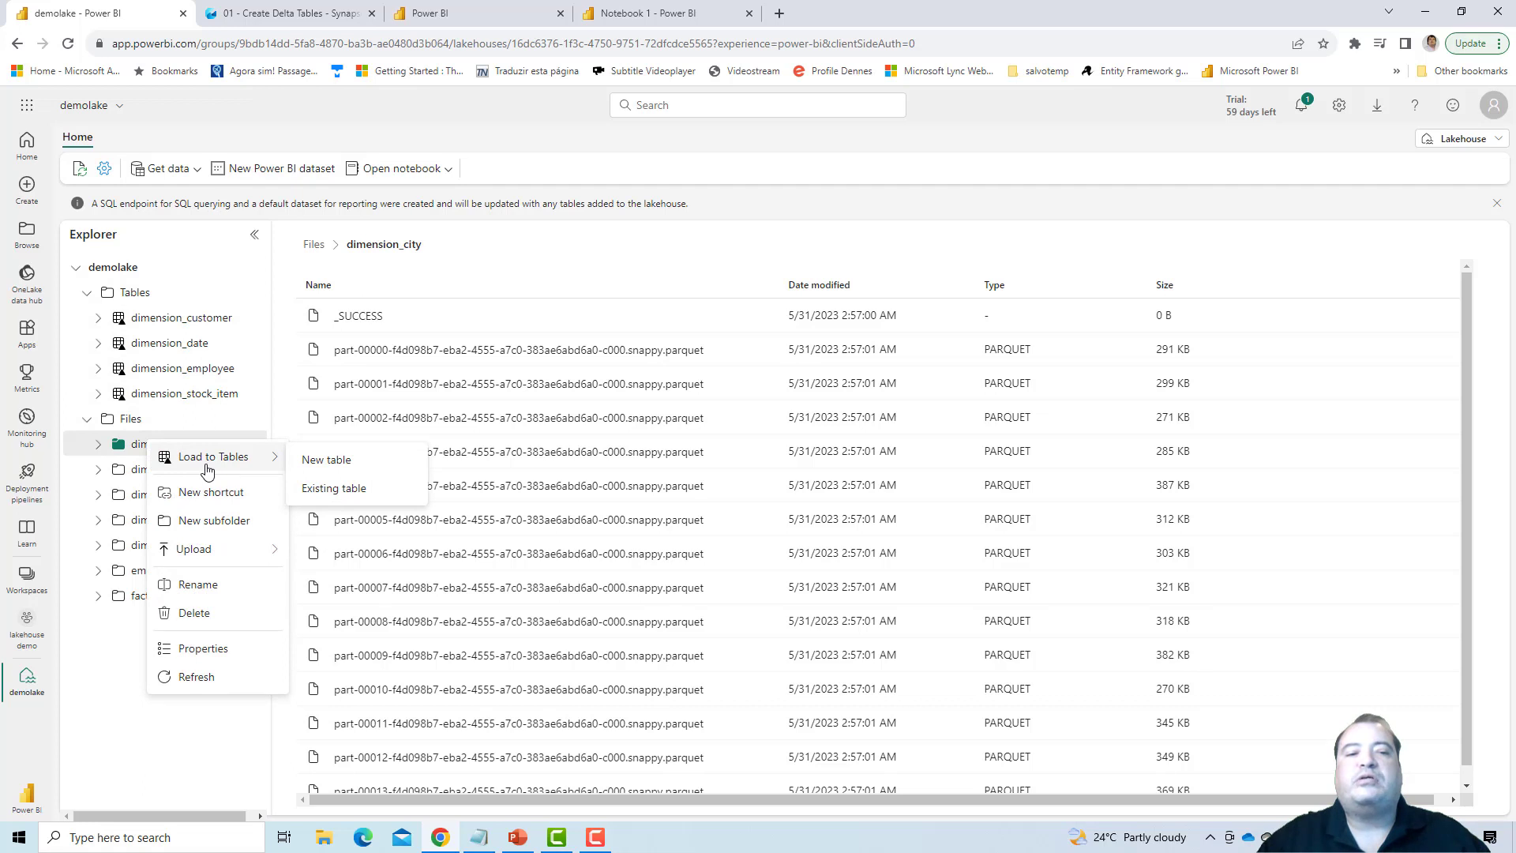
{"action": "left_click", "coordinate": [97, 445]}
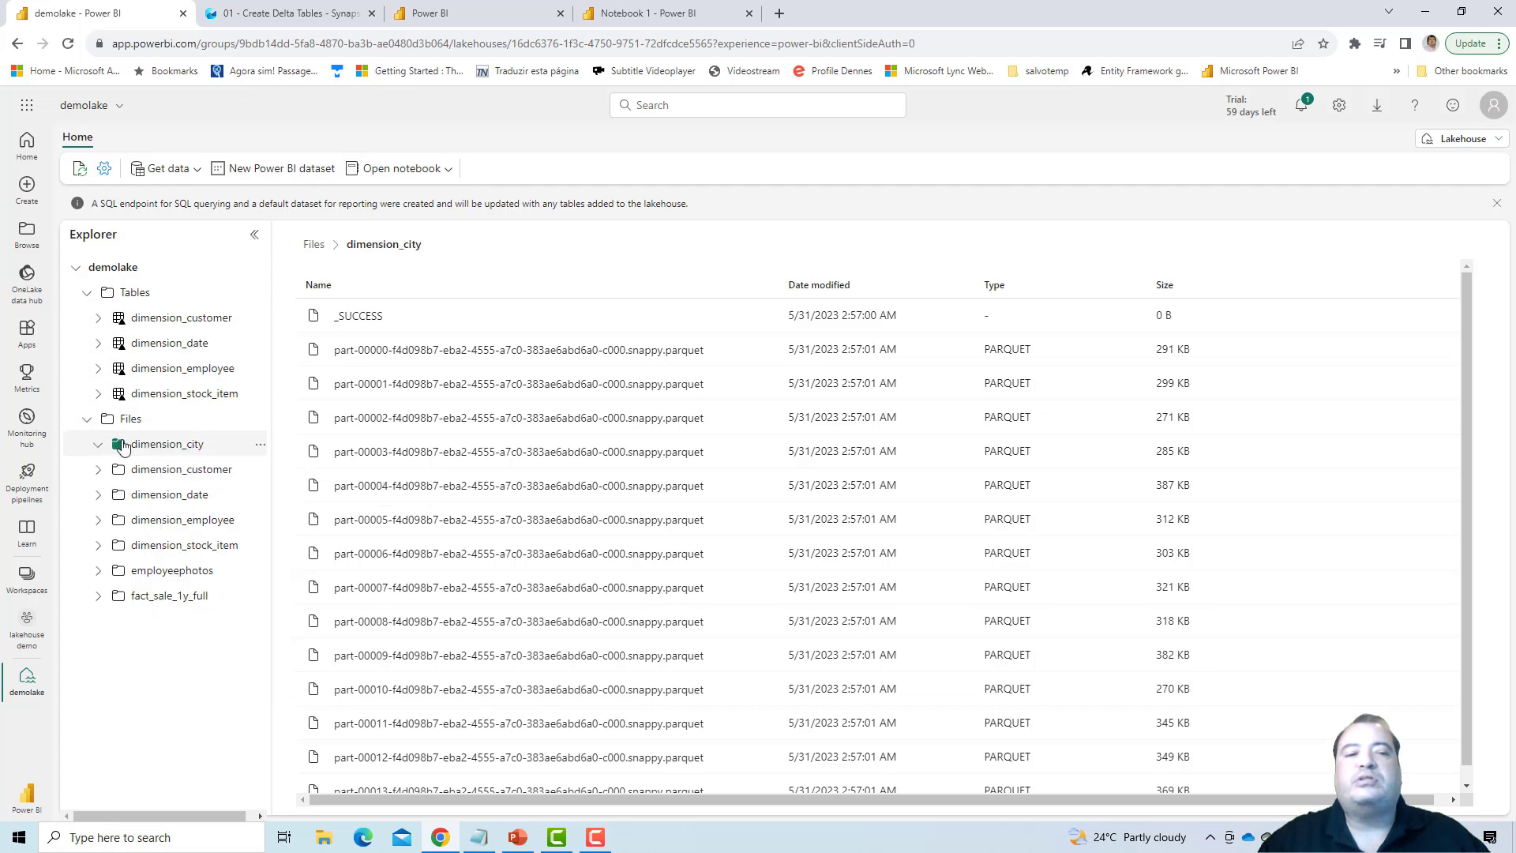
{"action": "right_click", "coordinate": [193, 447]}
{"action": "mouse_move", "coordinate": [245, 456]}
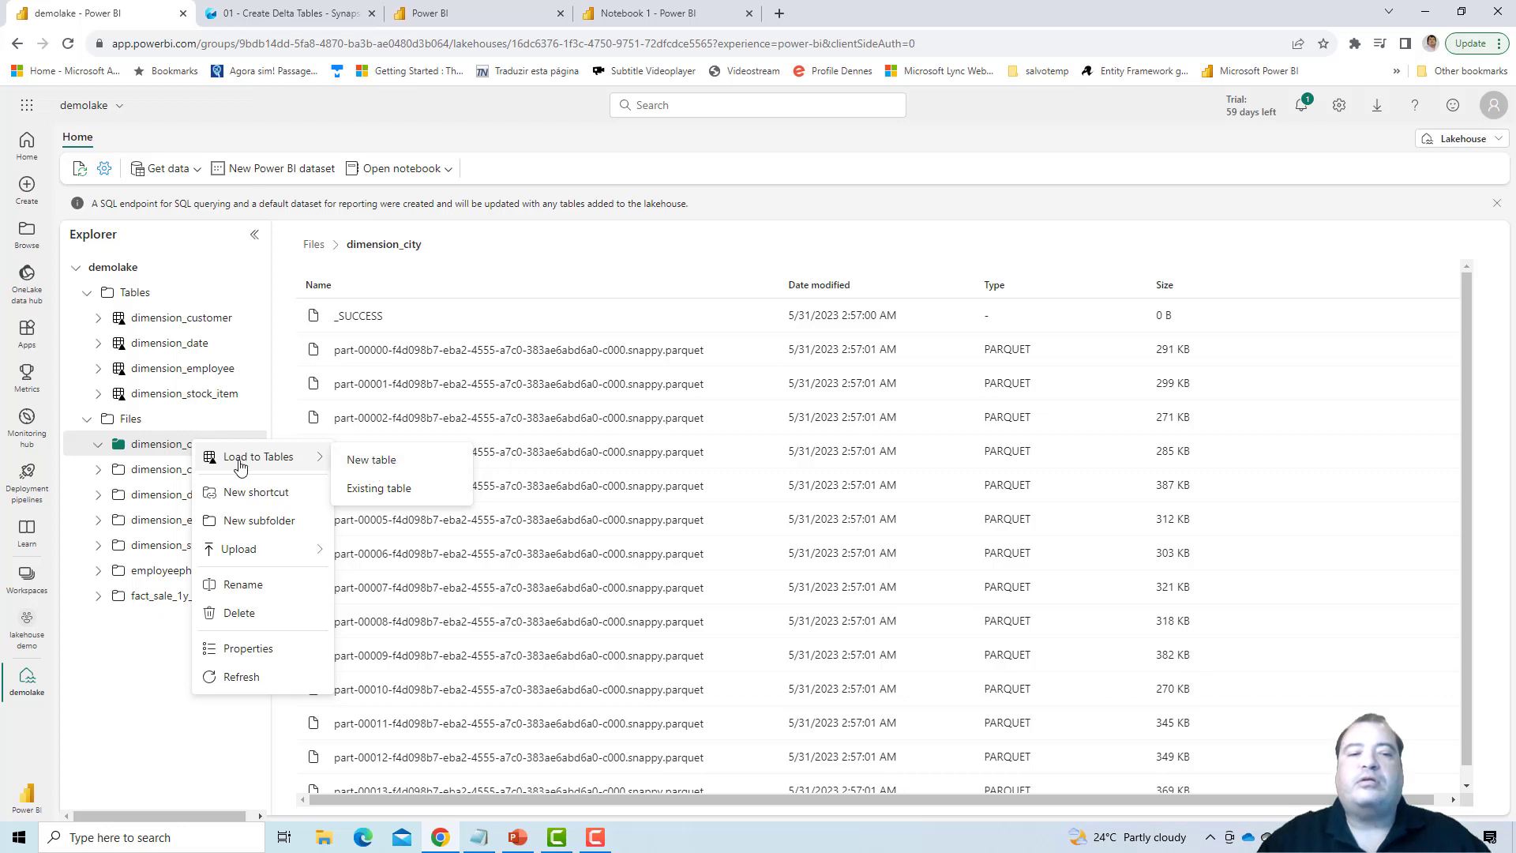
{"action": "left_click", "coordinate": [162, 453]}
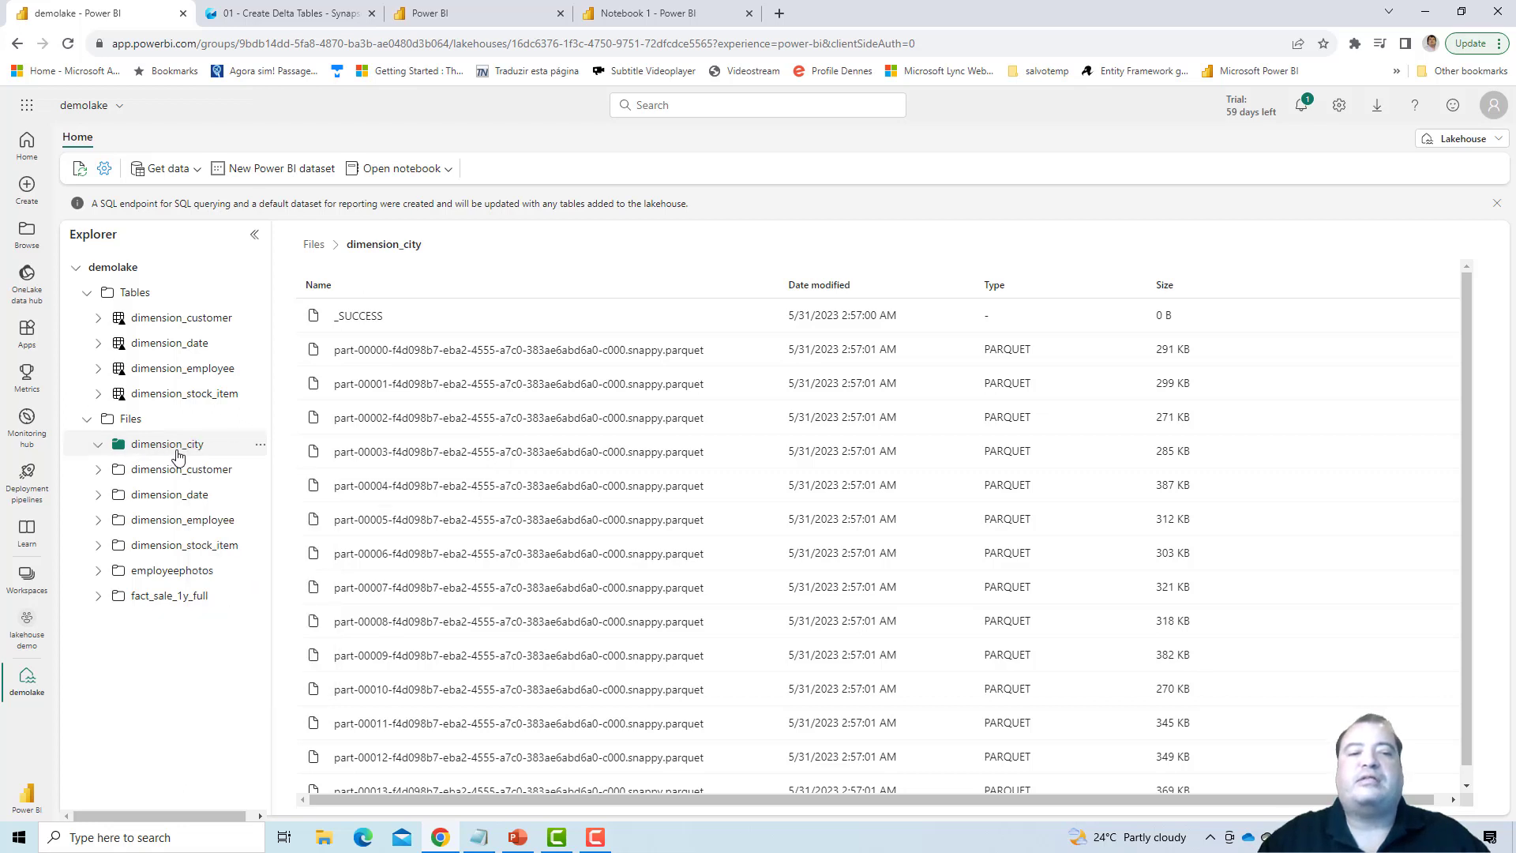
- Load the dimension_city folder into a new table named dimension_city with parquet as the file type
{"action": "right_click", "coordinate": [185, 450]}
{"action": "mouse_move", "coordinate": [241, 459]}
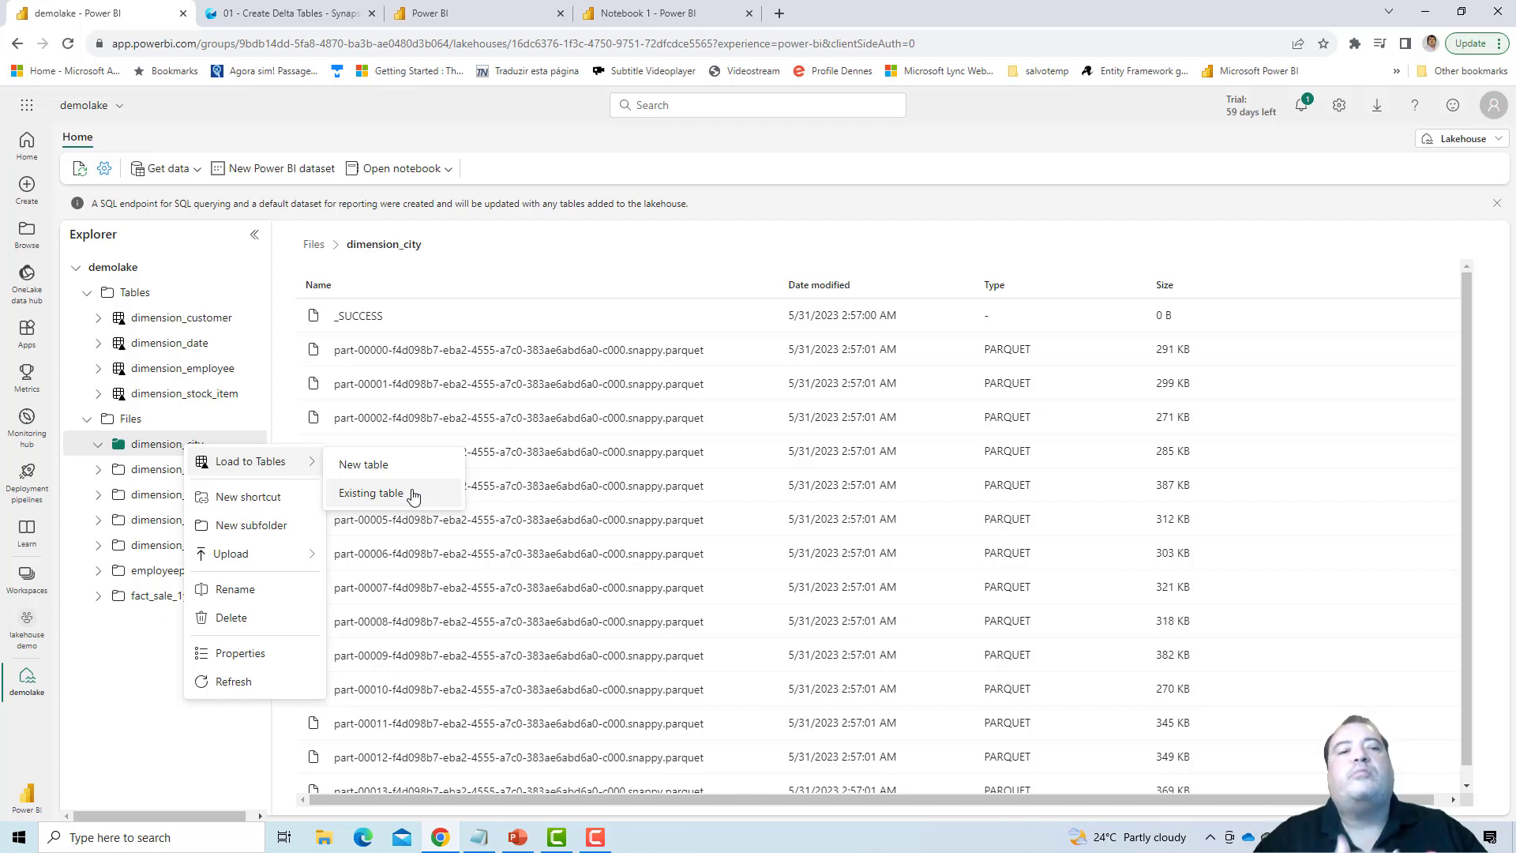
{"action": "left_click", "coordinate": [401, 472]}
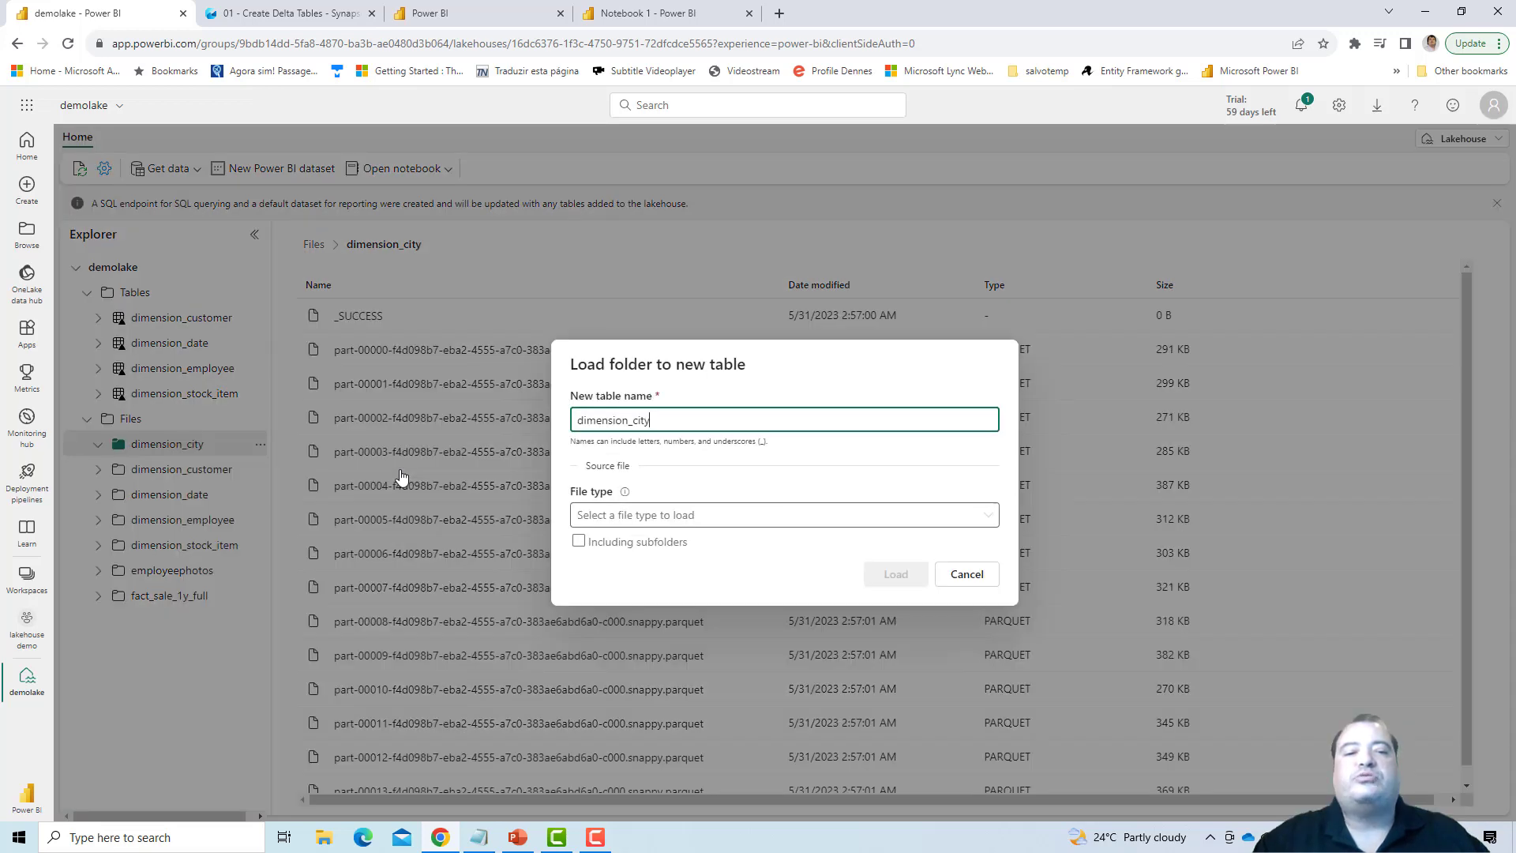
{"action": "double_click", "coordinate": [626, 419]}
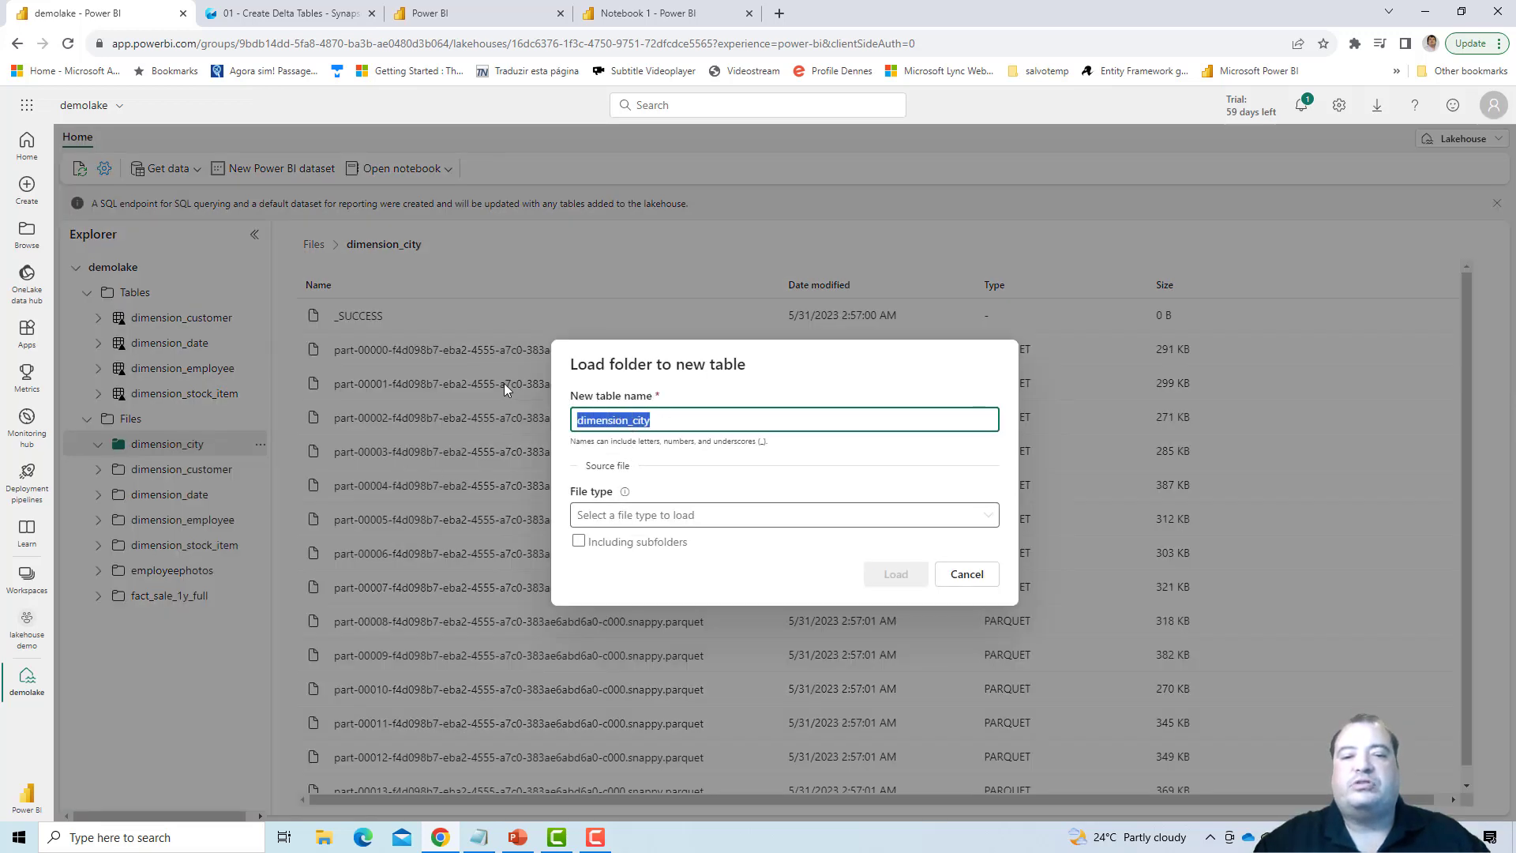
{"action": "left_click", "coordinate": [992, 519]}
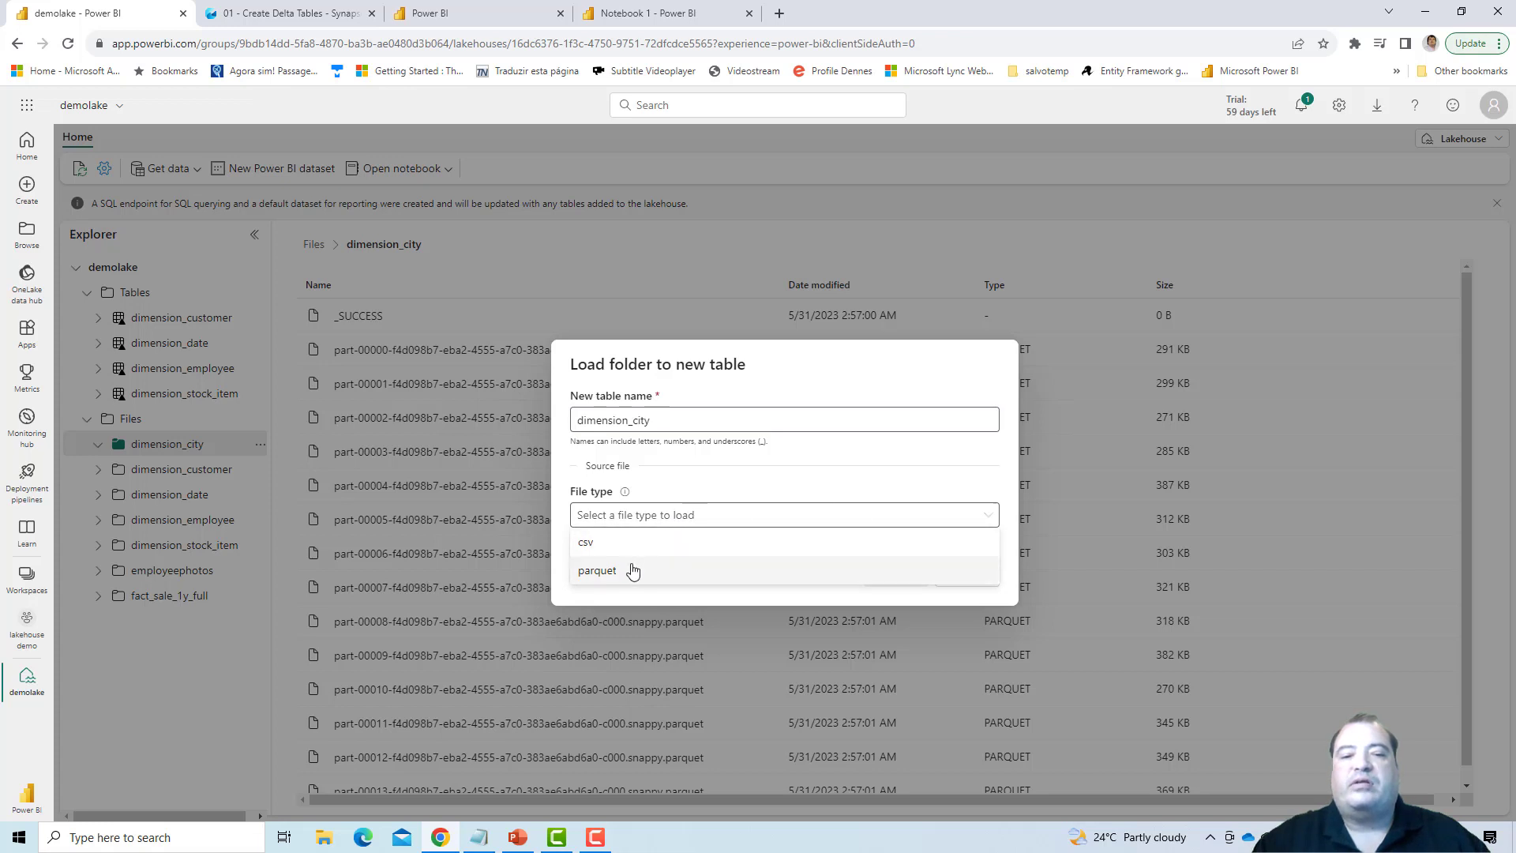
{"action": "left_click", "coordinate": [633, 571]}
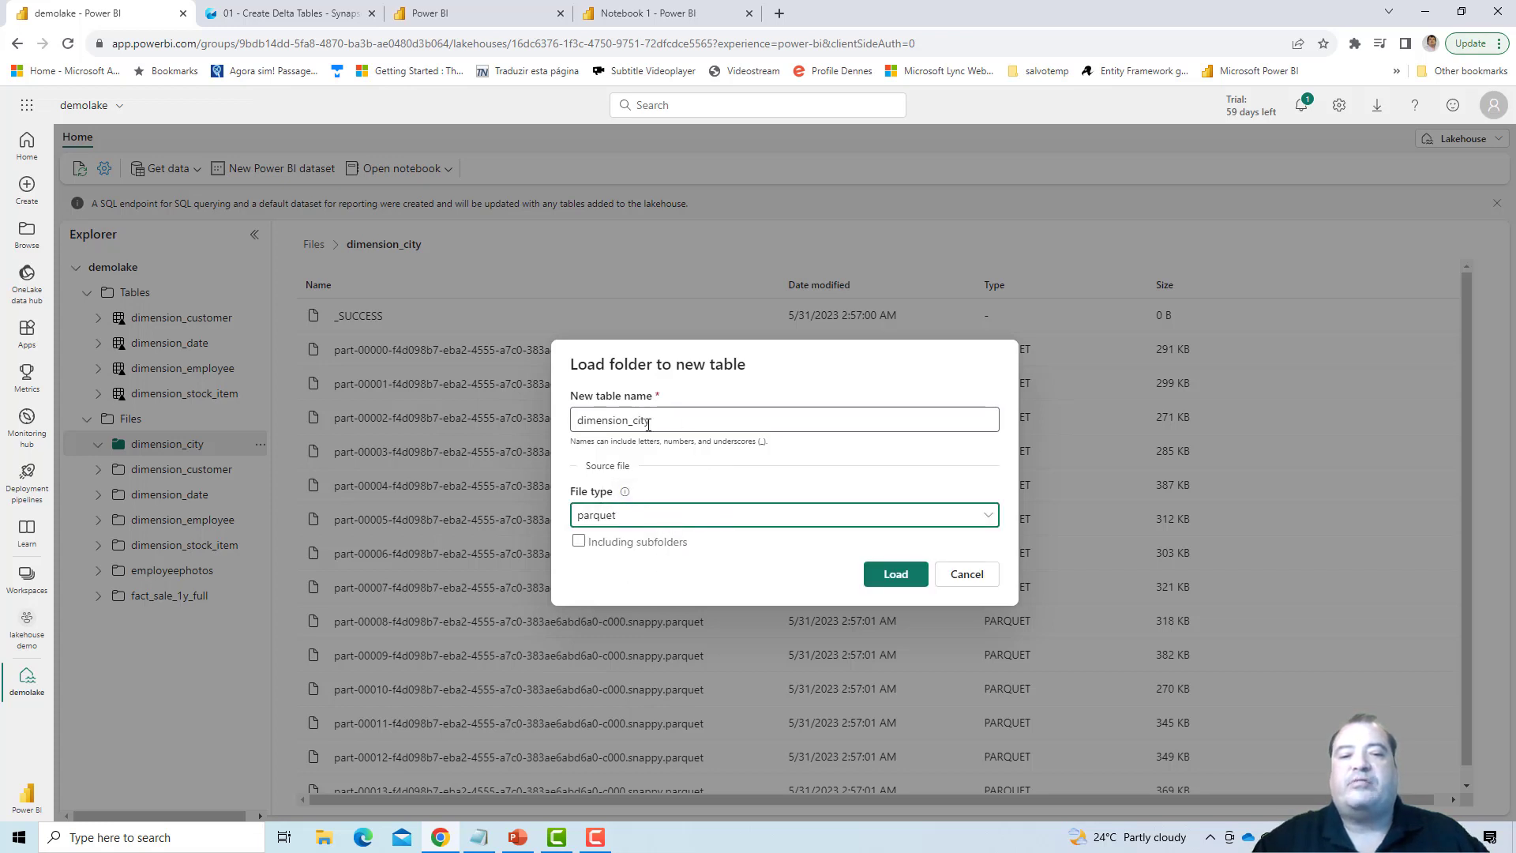
{"action": "left_click", "coordinate": [632, 520]}
{"action": "left_click", "coordinate": [598, 572]}
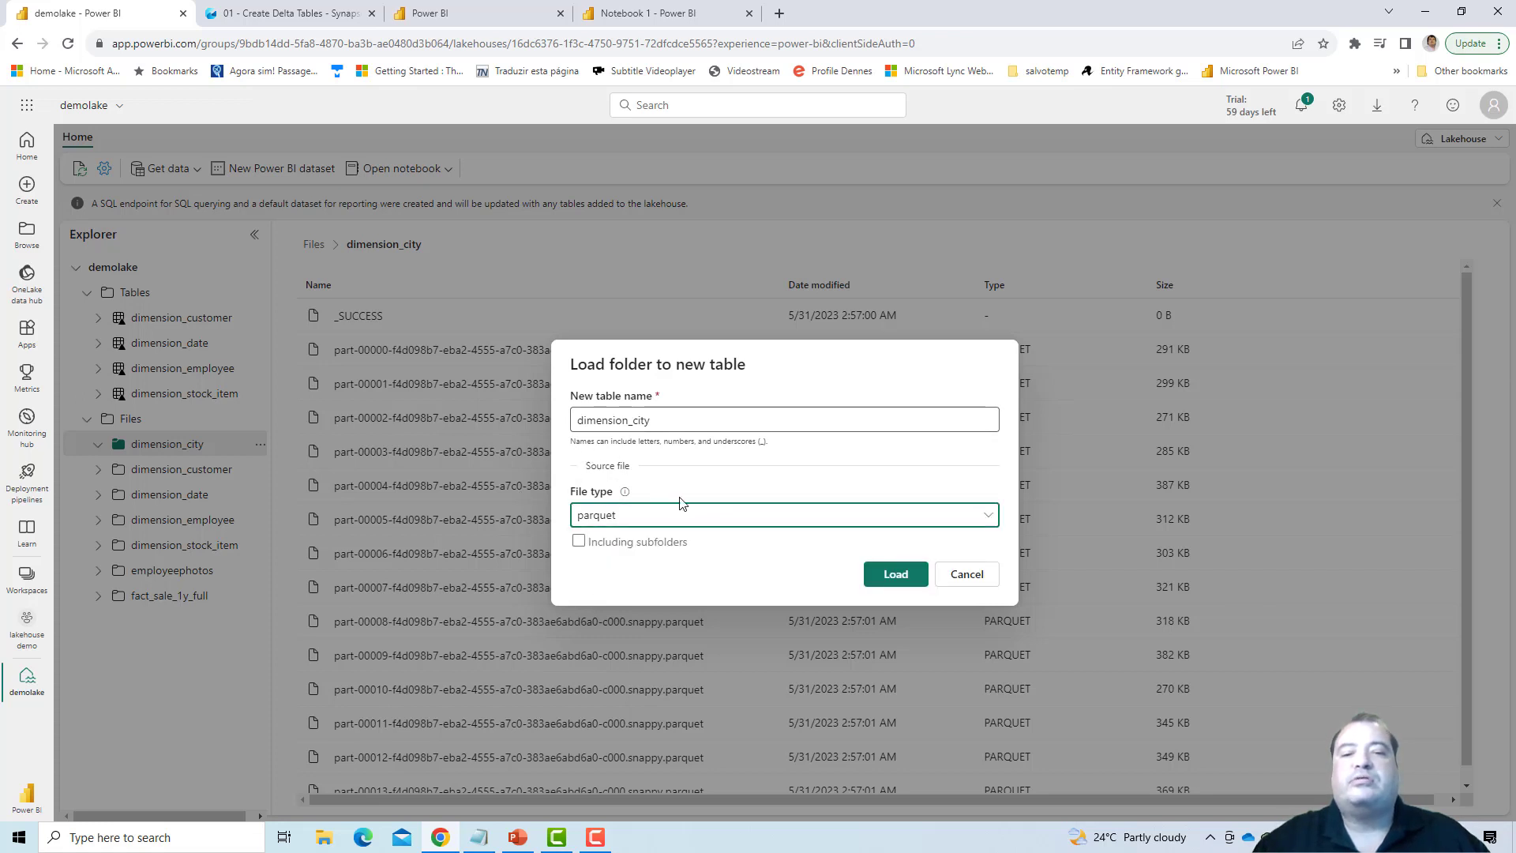
{"action": "left_click", "coordinate": [887, 578]}
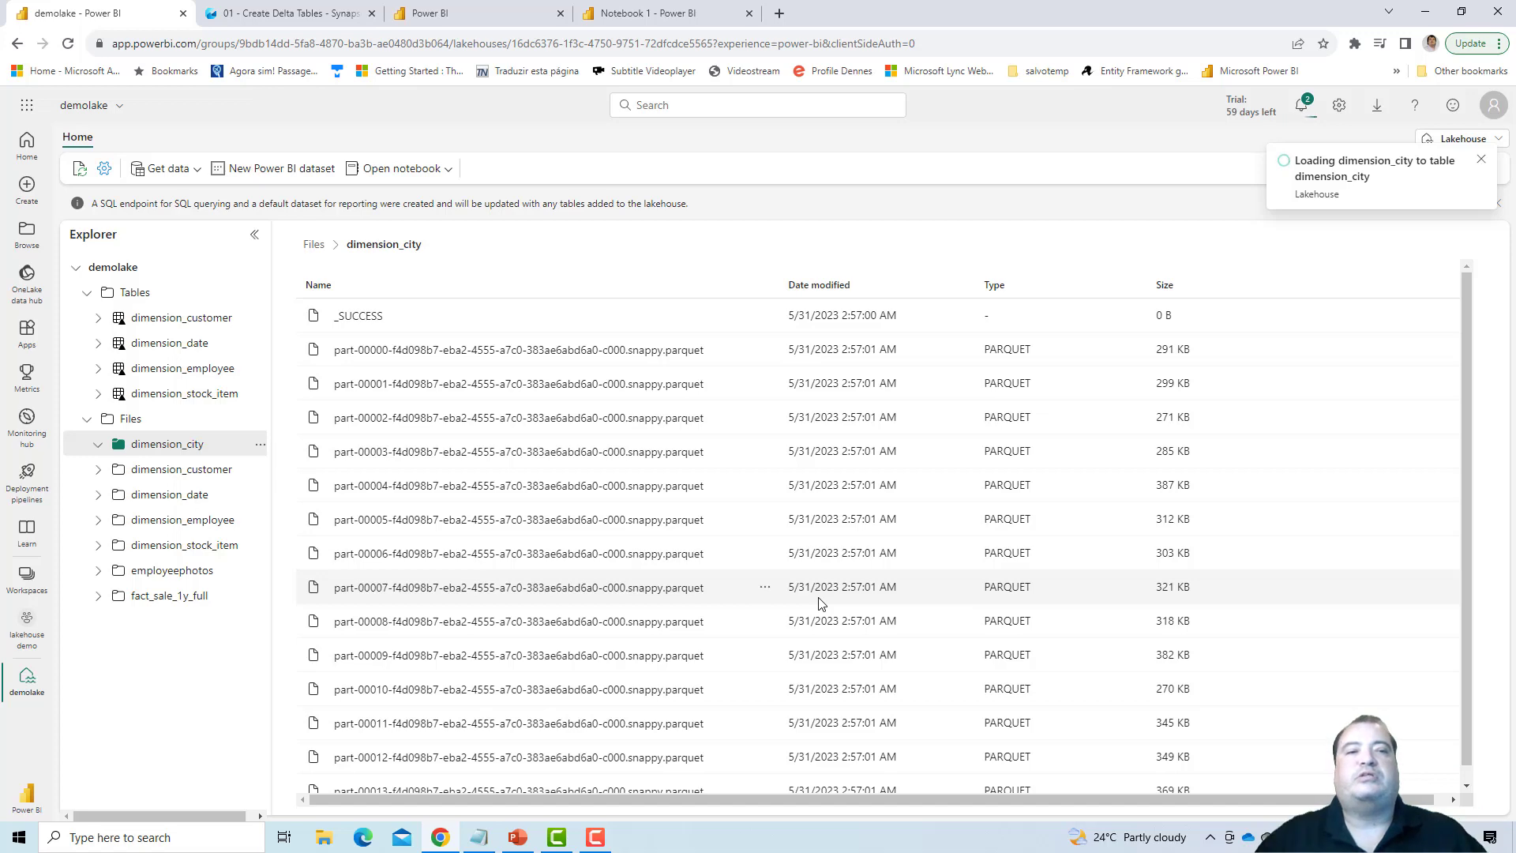
- Compare the spark.conf.set lines in the 01 - Create Delta Tables notebook with the Spark properties in the lakehouse demo workspace settings
{"action": "left_click", "coordinate": [348, 11]}
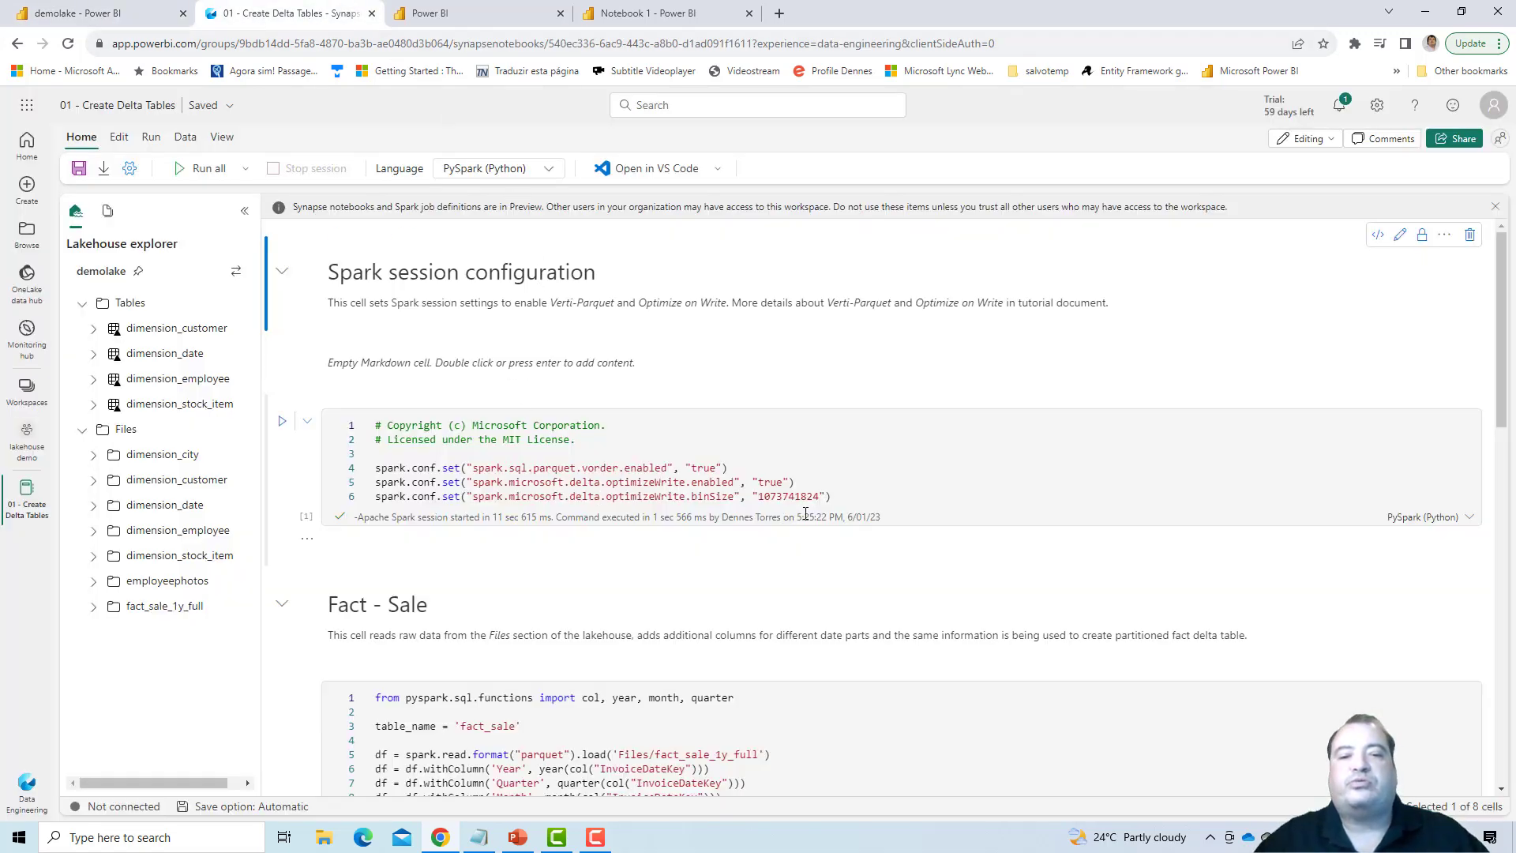
{"action": "left_click_drag", "start_coordinate": [844, 496], "coordinate": [375, 468]}
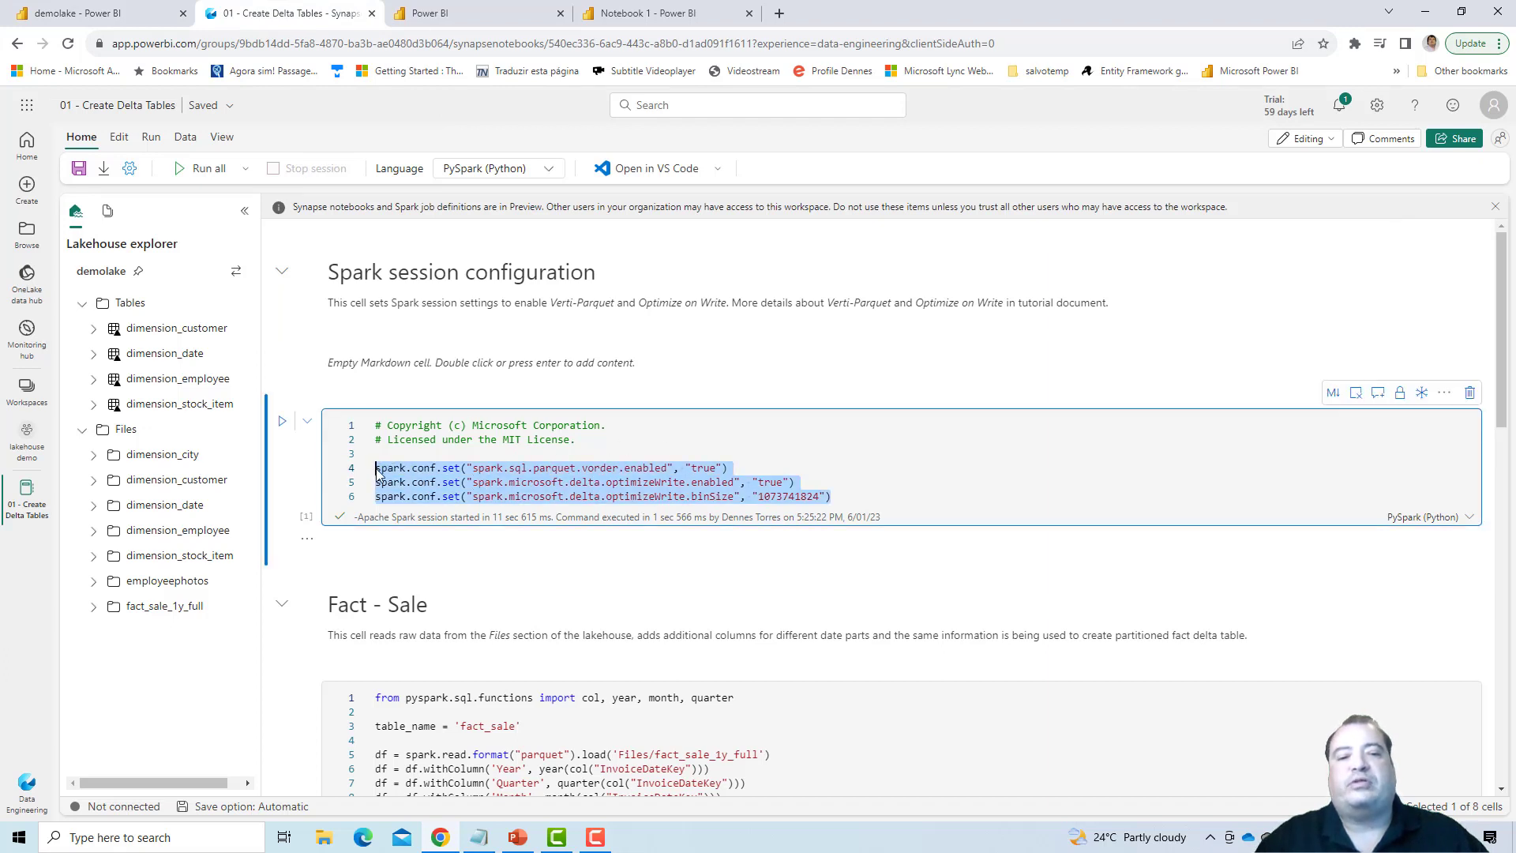
{"action": "left_click", "coordinate": [381, 468]}
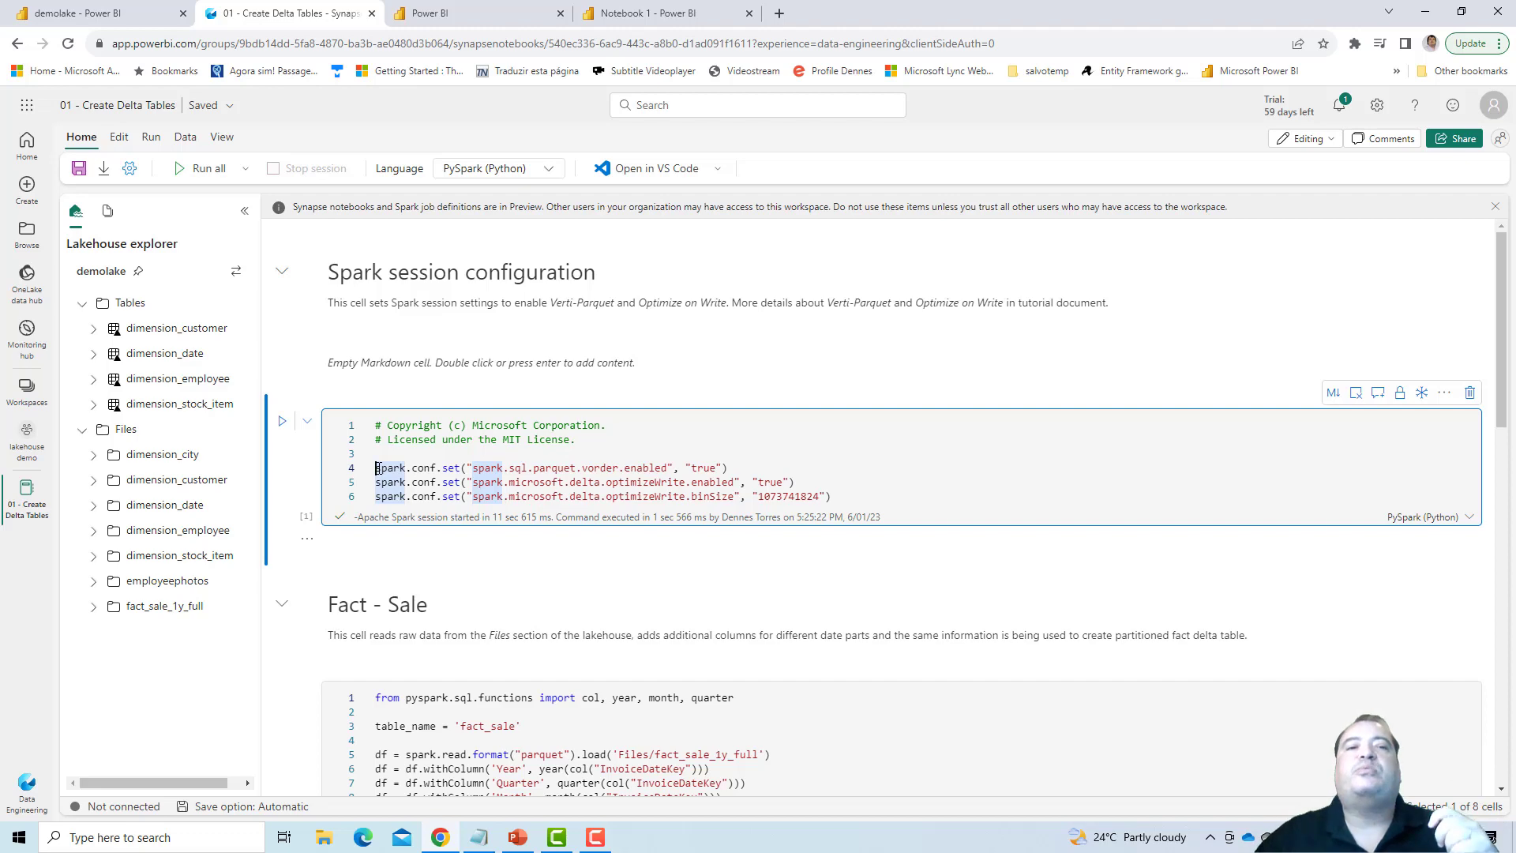
{"action": "left_click", "coordinate": [455, 10]}
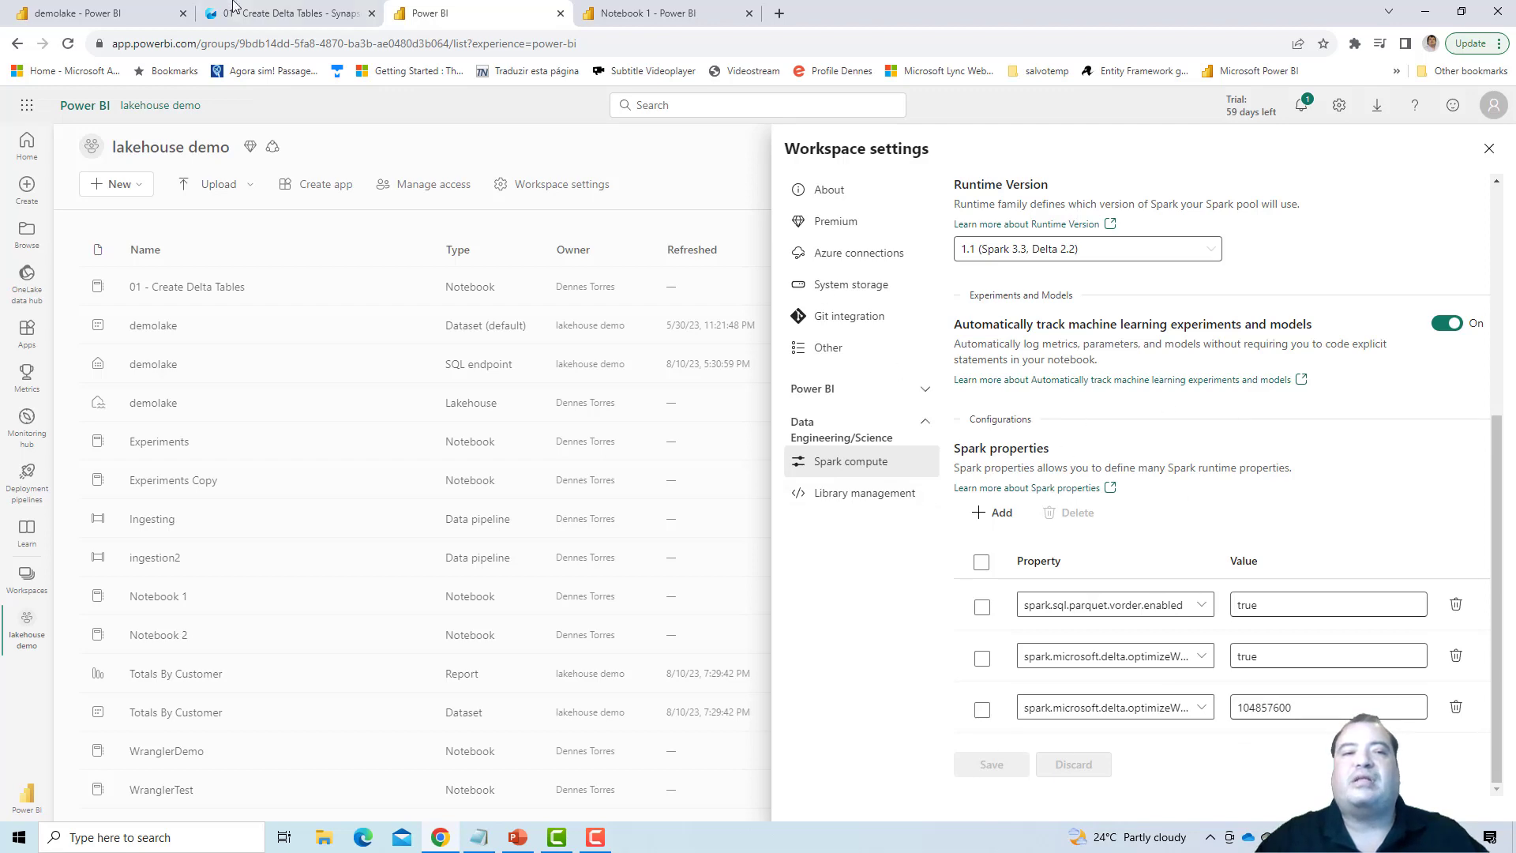
- Return to the demolake lakehouse and check for the dimension_city table under Tables
{"action": "left_click", "coordinate": [75, 9]}
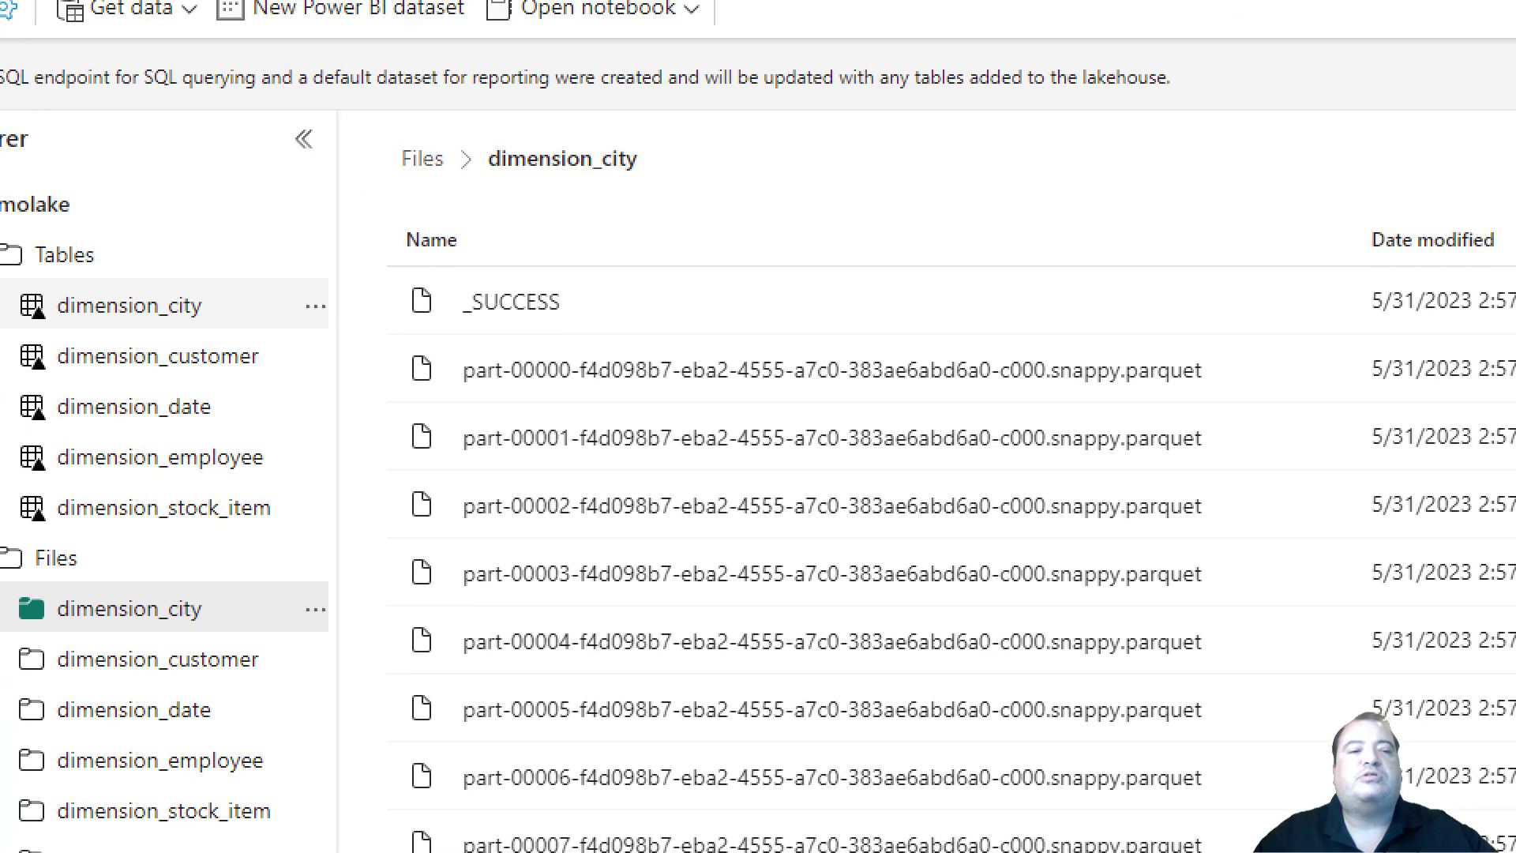
{"action": "mouse_move", "coordinate": [98, 312]}
{"action": "left_mouse_down"}
{"action": "mouse_move", "coordinate": [412, 326]}
{"action": "mouse_move", "coordinate": [489, 315]}
{"action": "left_mouse_up"}
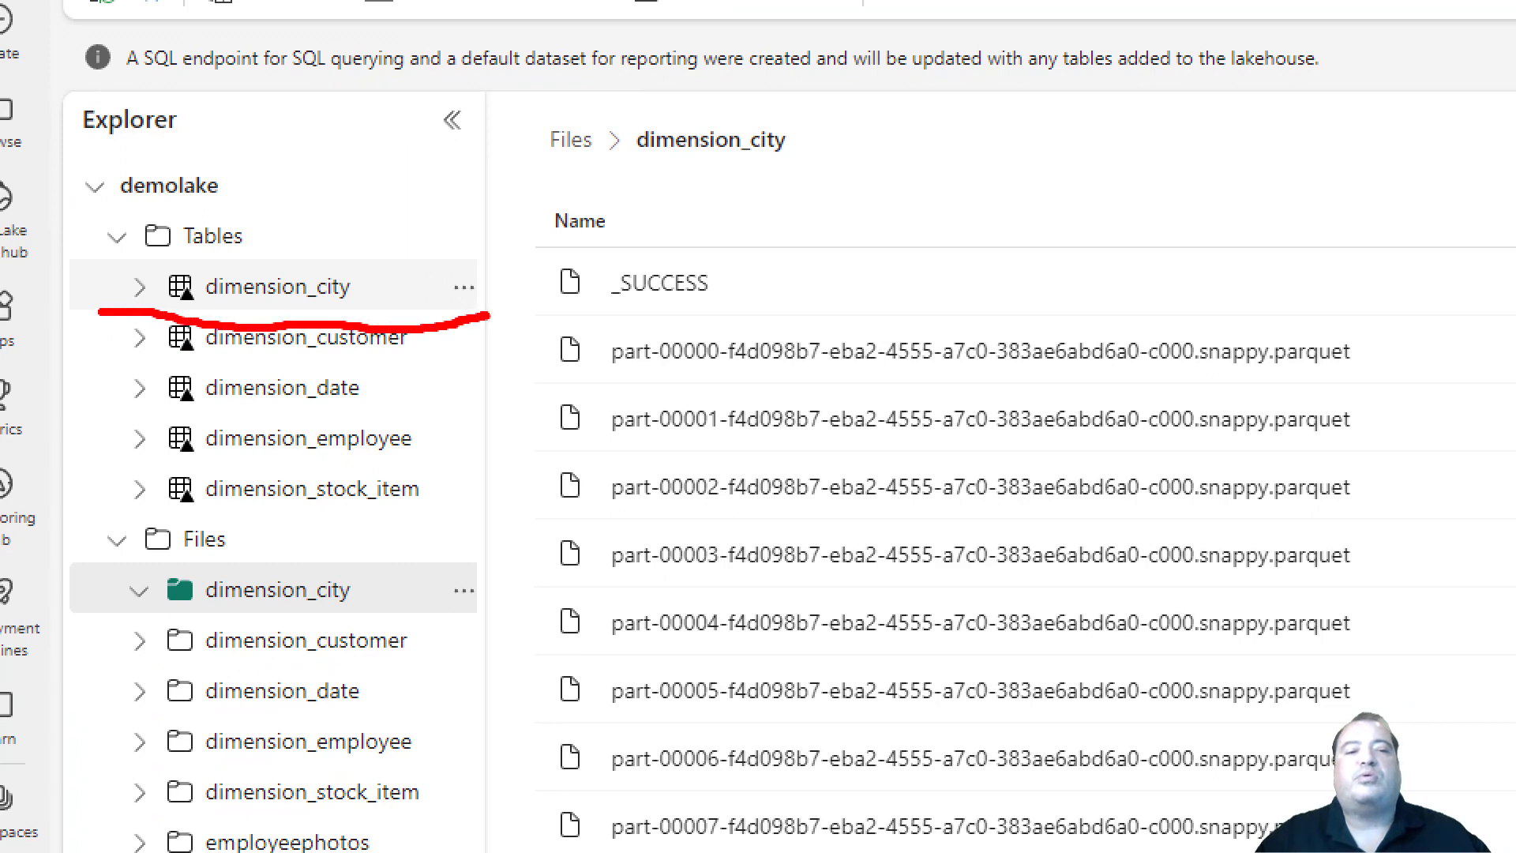
{"action": "key", "text": "Escape"}
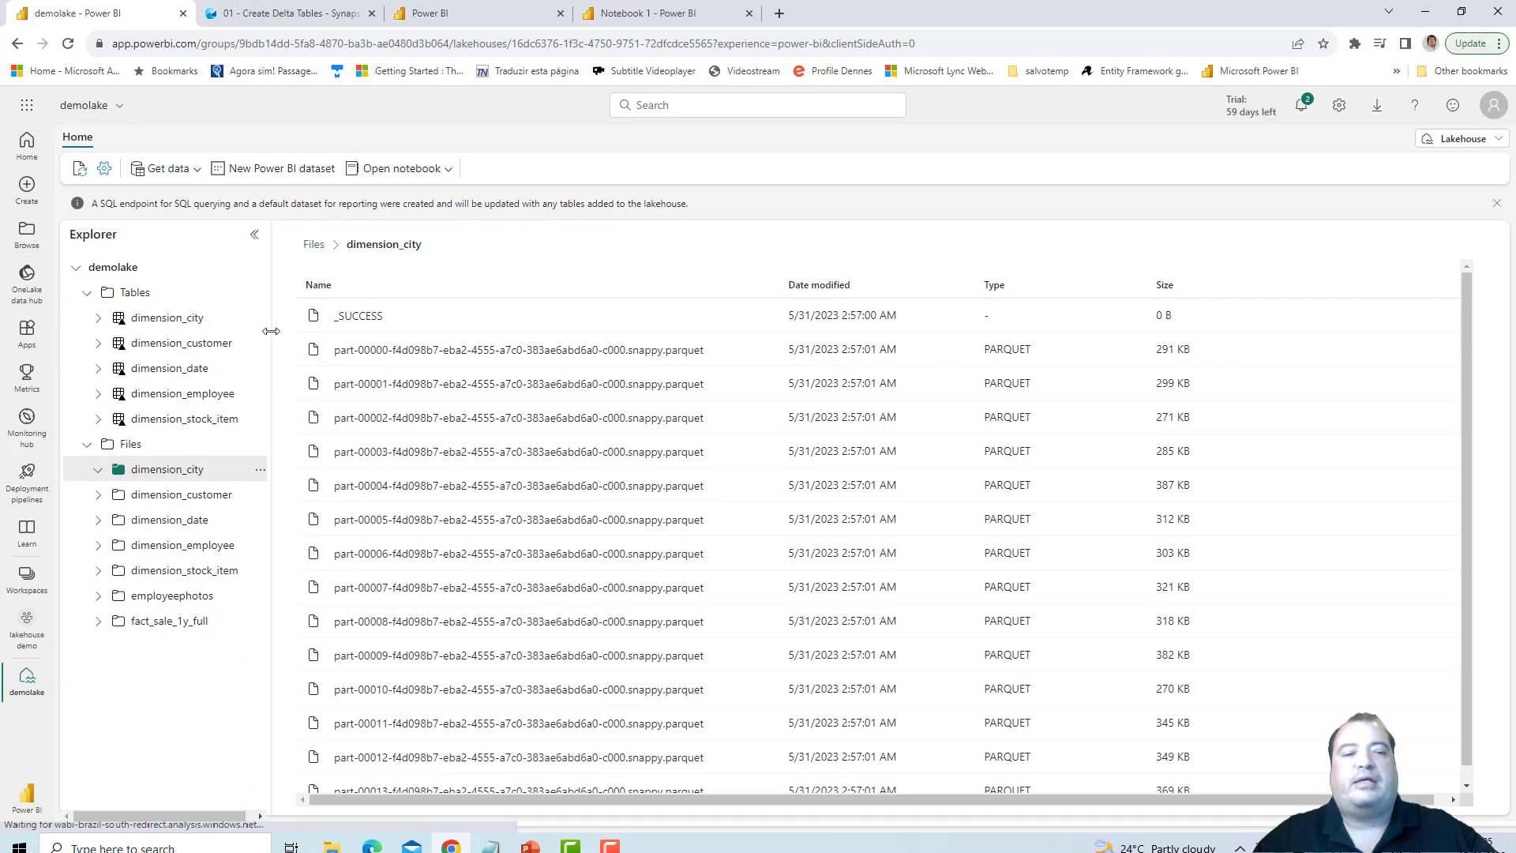
- Start loading the fact_sale_1y_full folder into a new table and name the table fact_sale
{"action": "left_click", "coordinate": [181, 604]}
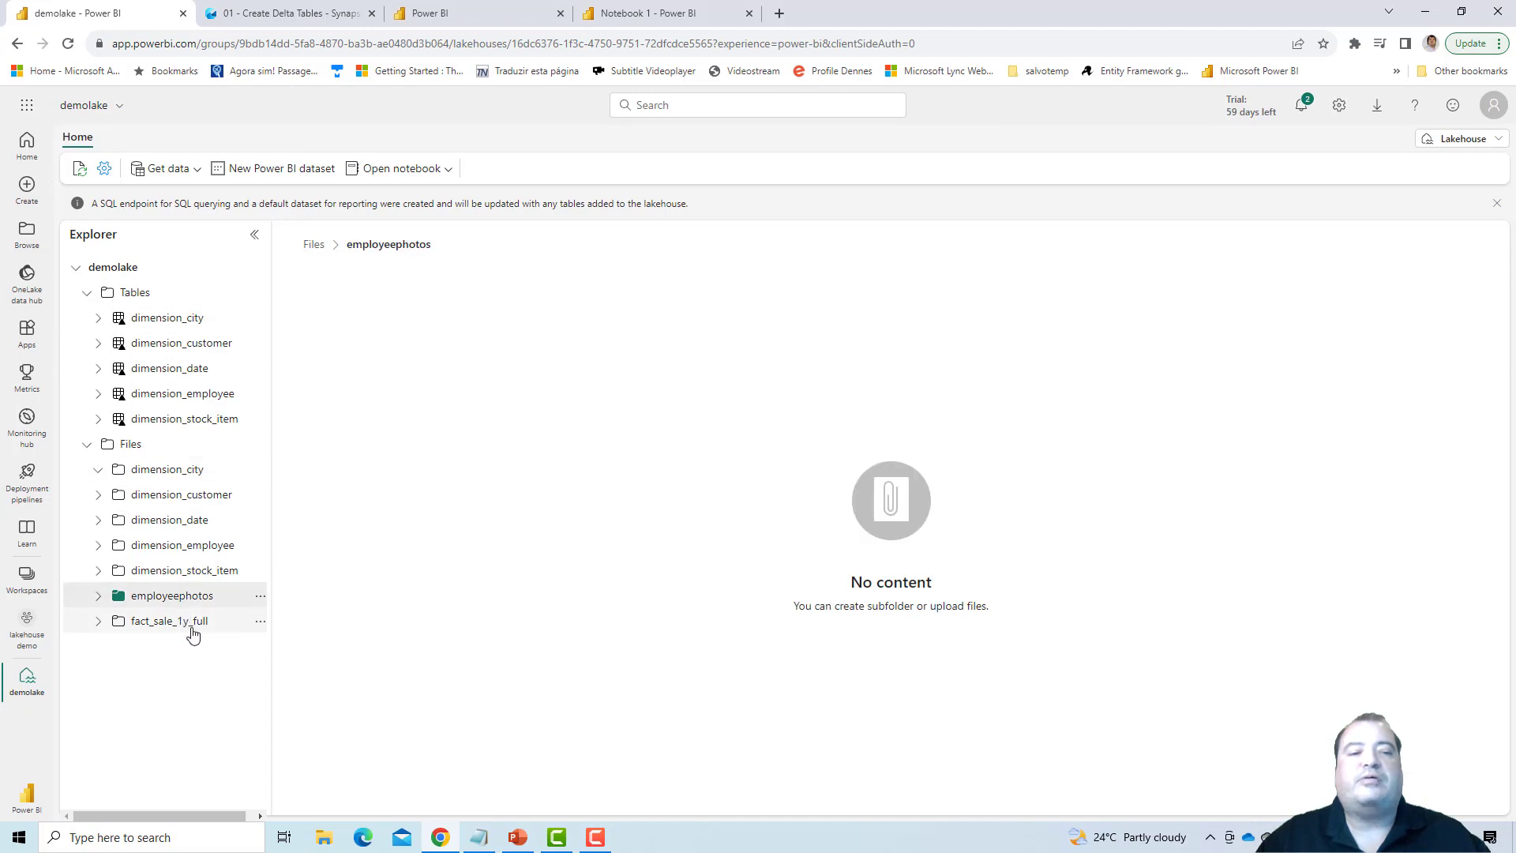
{"action": "left_click", "coordinate": [191, 625]}
{"action": "left_click", "coordinate": [259, 622]}
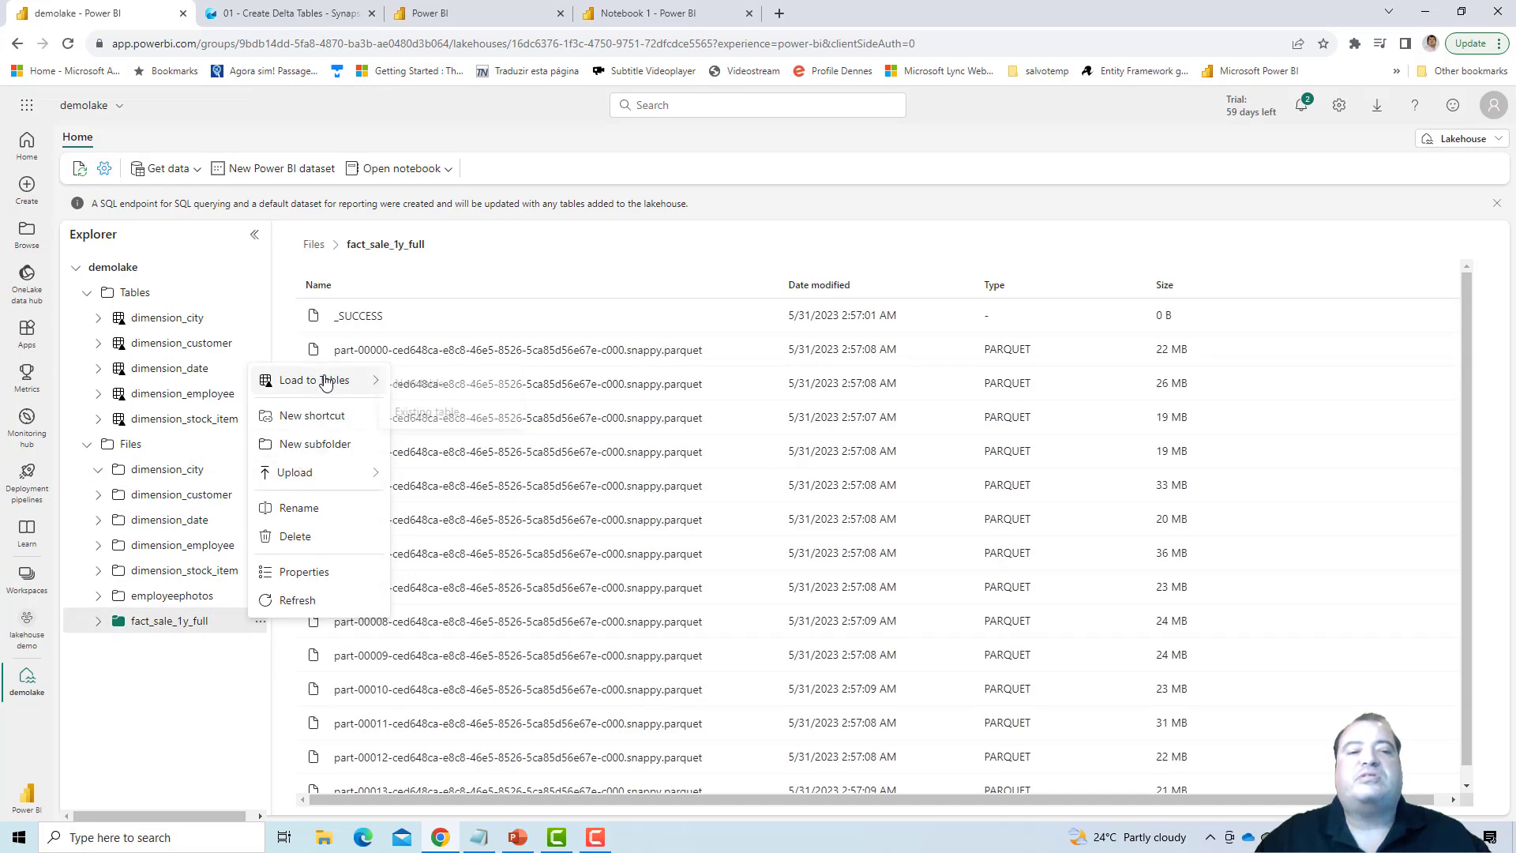
{"action": "mouse_move", "coordinate": [332, 380]}
{"action": "left_click", "coordinate": [412, 386]}
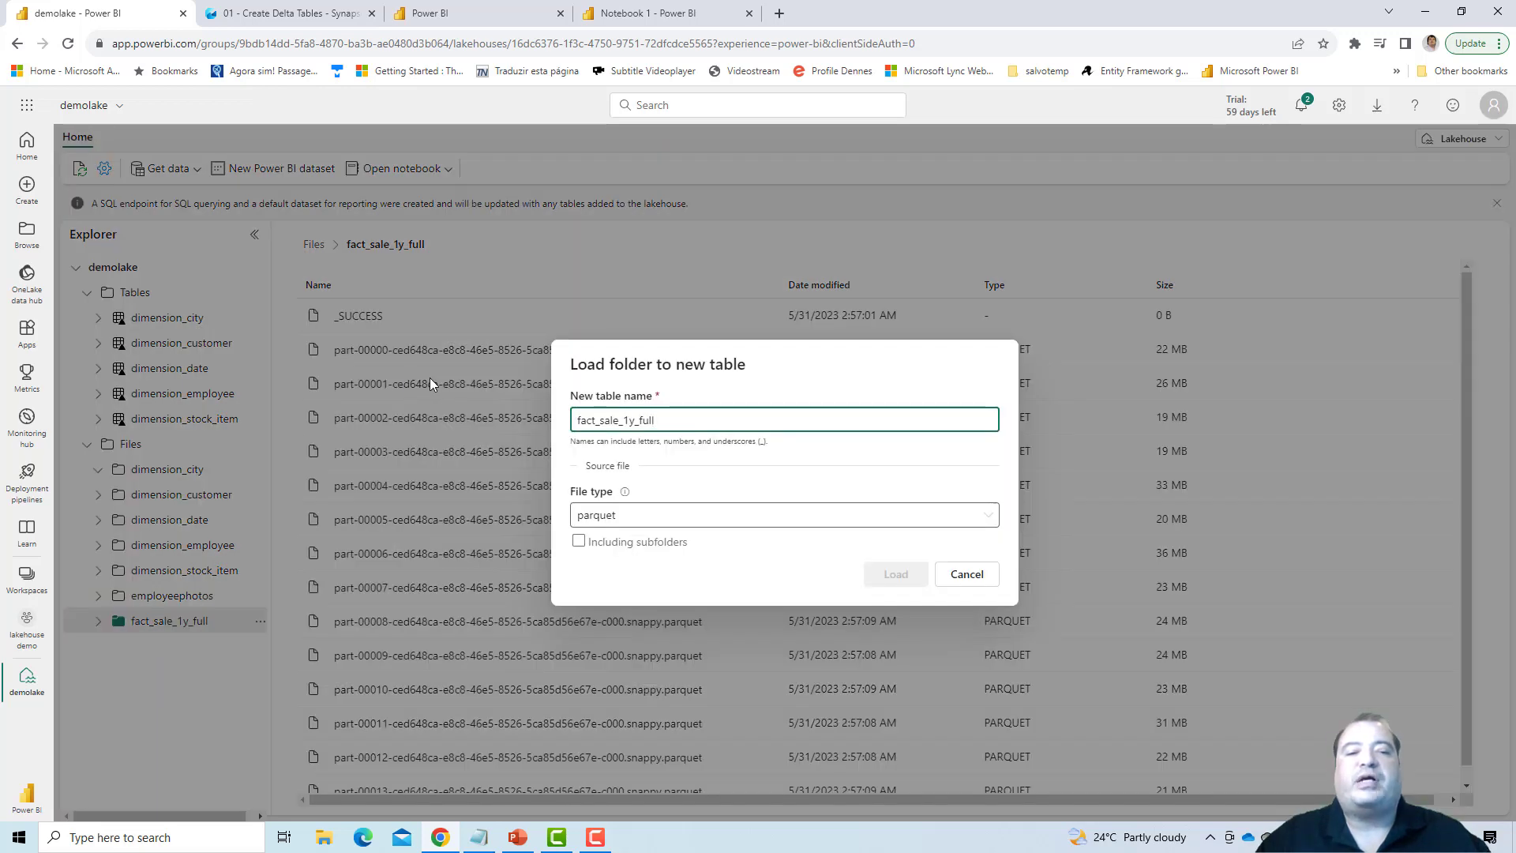
{"action": "left_click_drag", "start_coordinate": [654, 419], "coordinate": [620, 417]}
{"action": "key", "text": "BackSpace"}
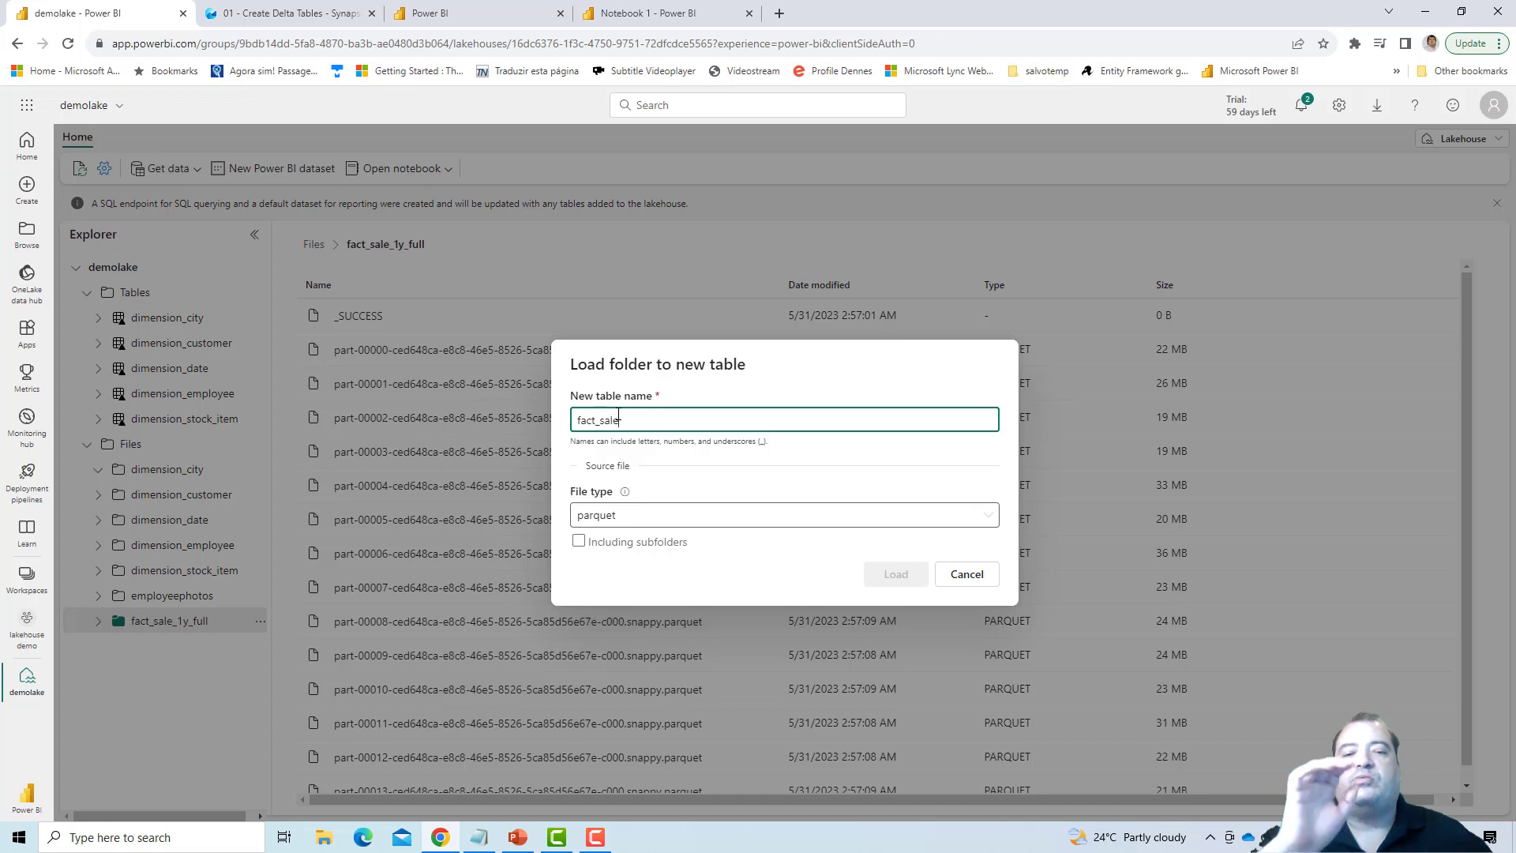
- Set the source file type to parquet and load the folder into the new table
{"action": "left_click", "coordinate": [664, 513]}
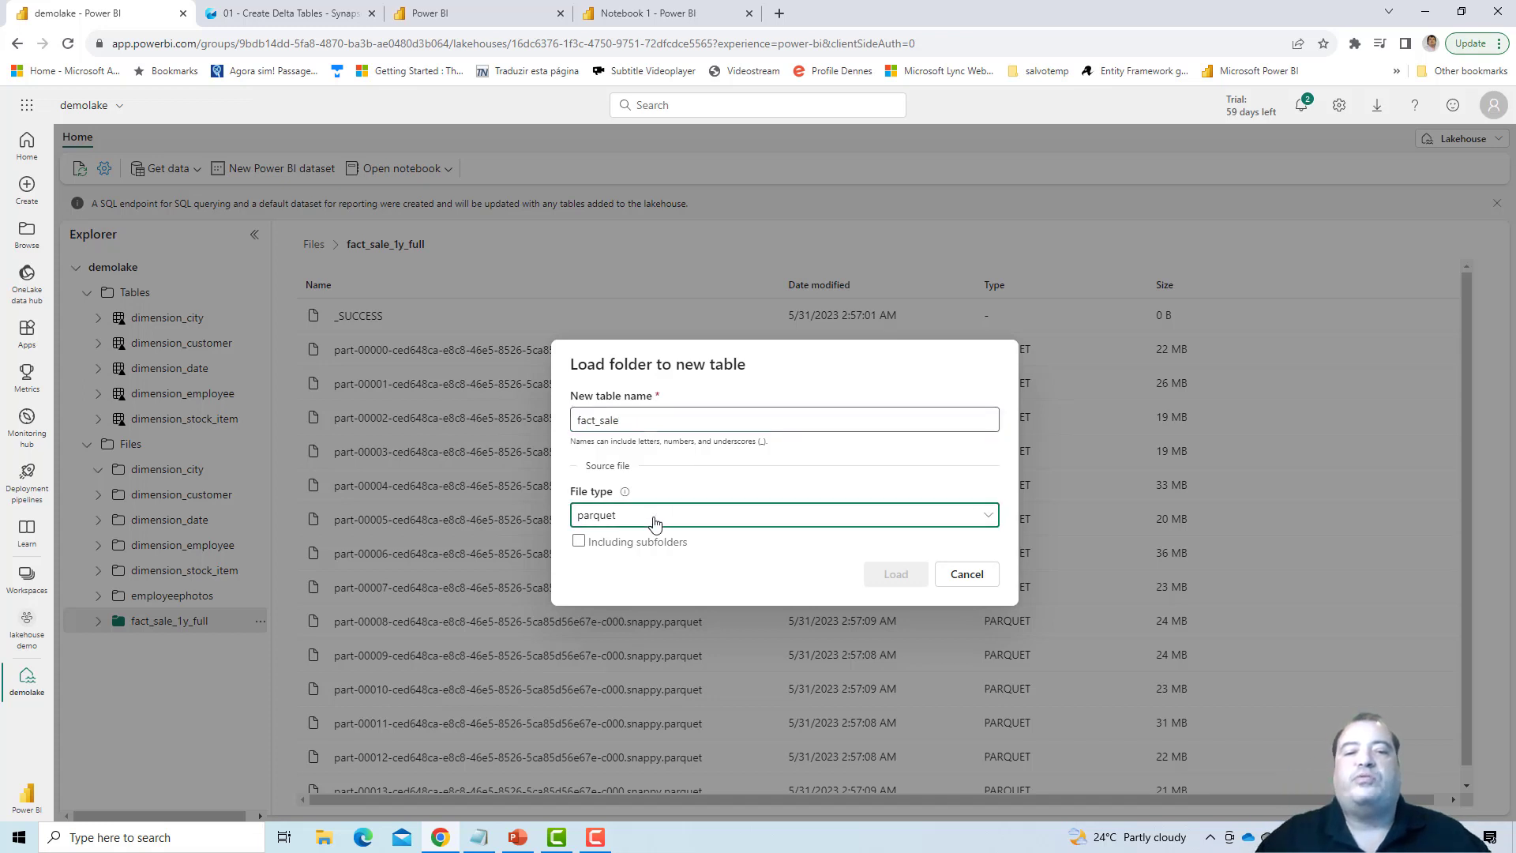
{"action": "left_click", "coordinate": [640, 552]}
{"action": "left_click", "coordinate": [656, 450]}
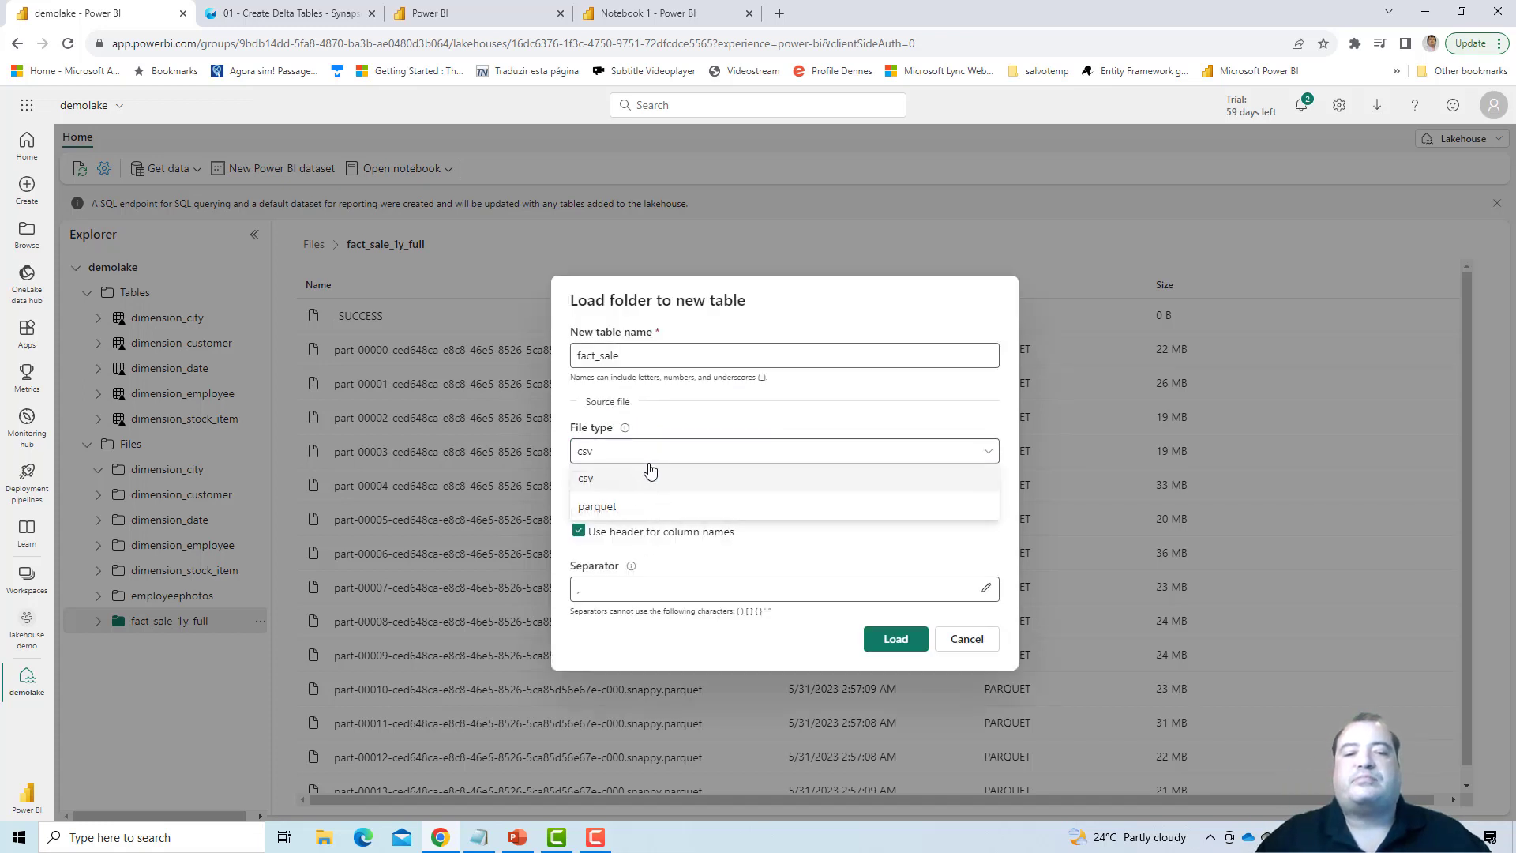
{"action": "left_click", "coordinate": [629, 508]}
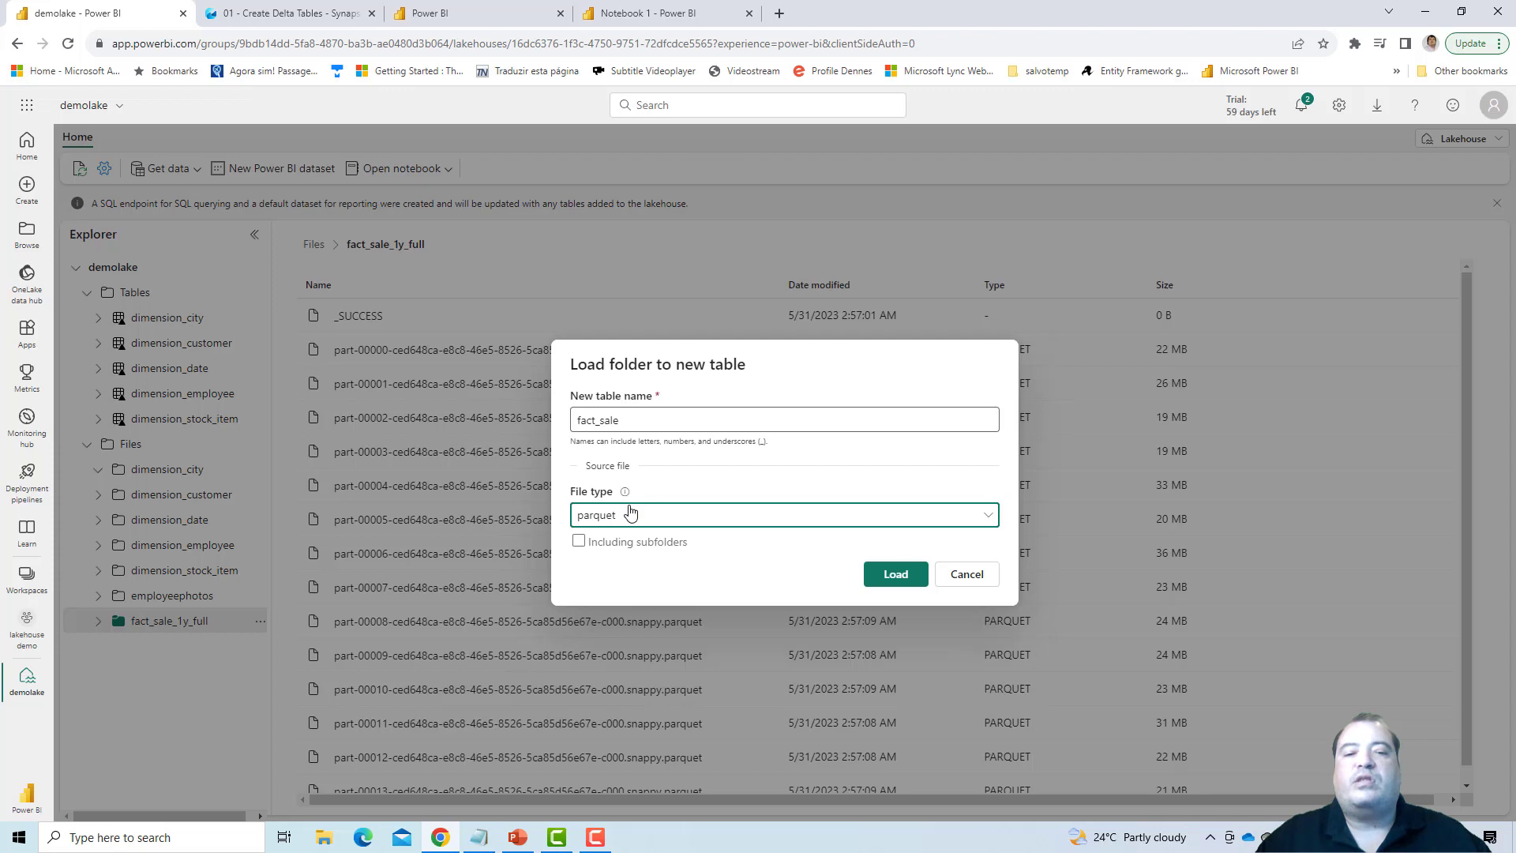
{"action": "left_click", "coordinate": [895, 574]}
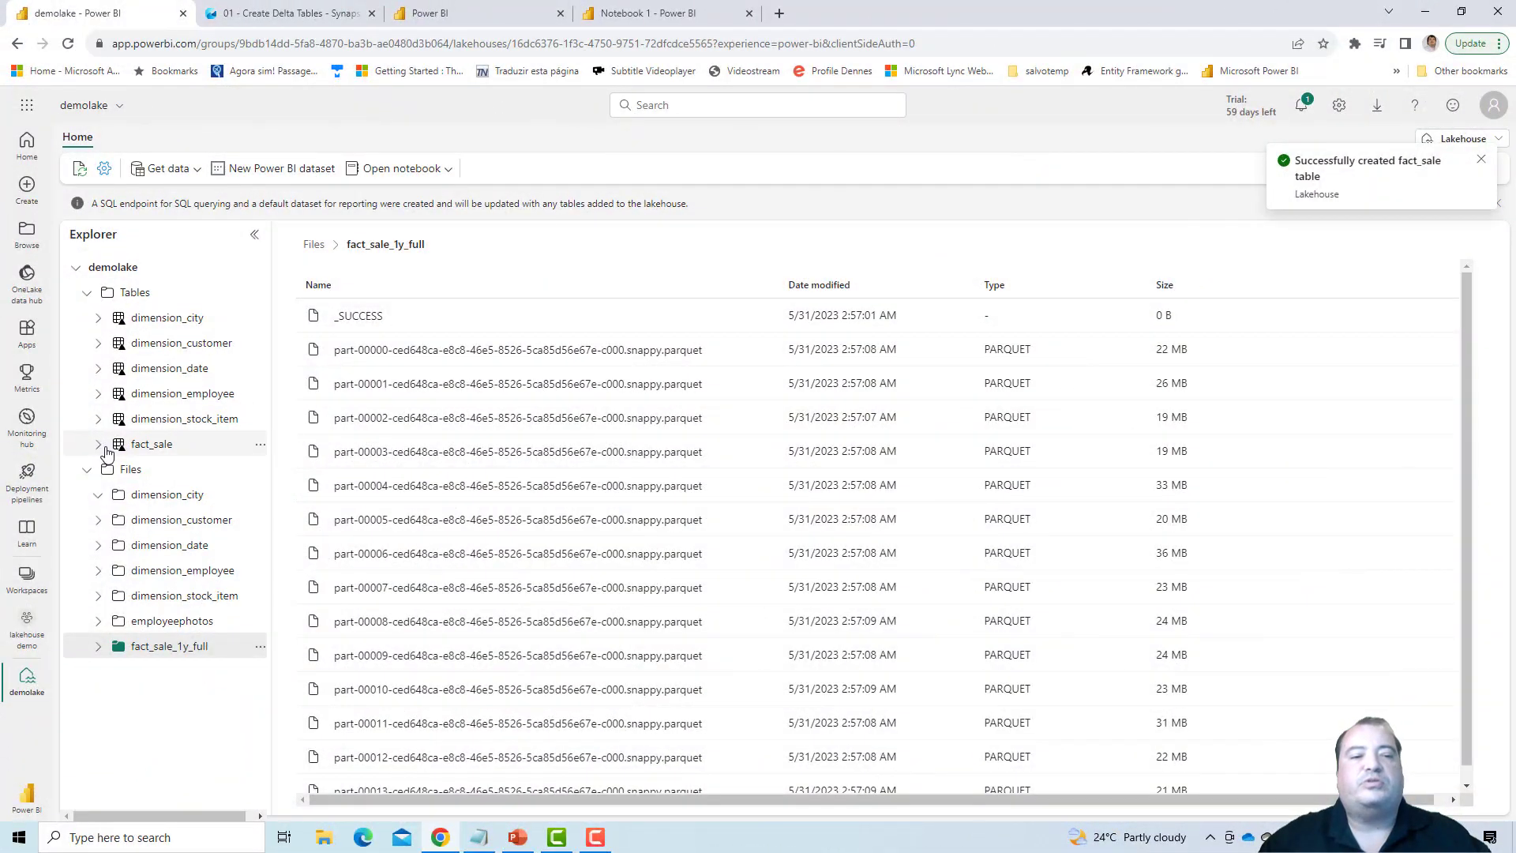
- Show the underlying files of the fact_sale table
{"action": "left_click", "coordinate": [99, 445]}
{"action": "left_click", "coordinate": [100, 445]}
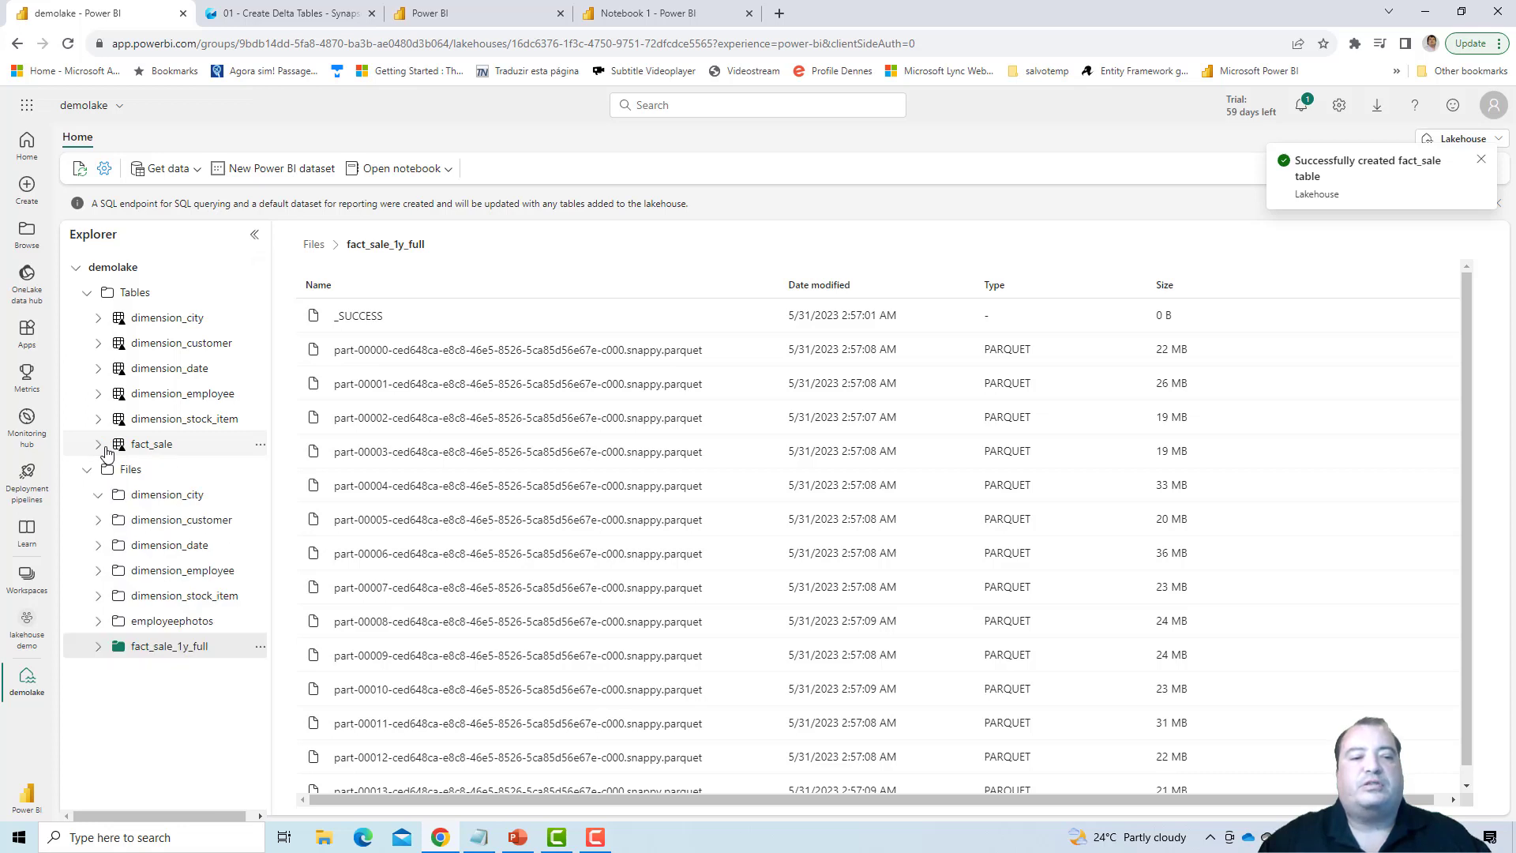
{"action": "right_click", "coordinate": [174, 450]}
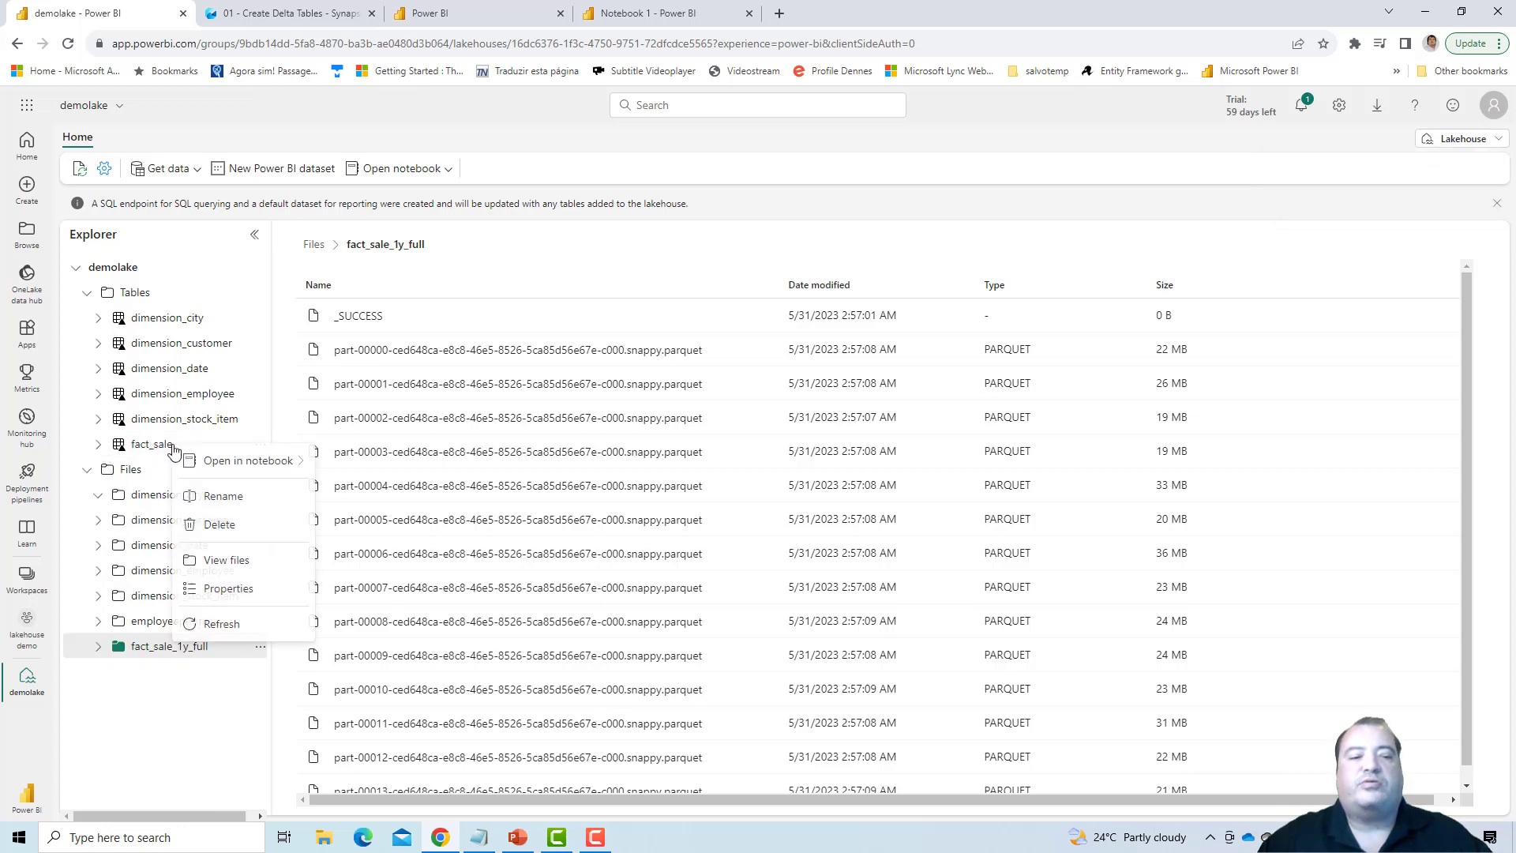
{"action": "mouse_move", "coordinate": [180, 462]}
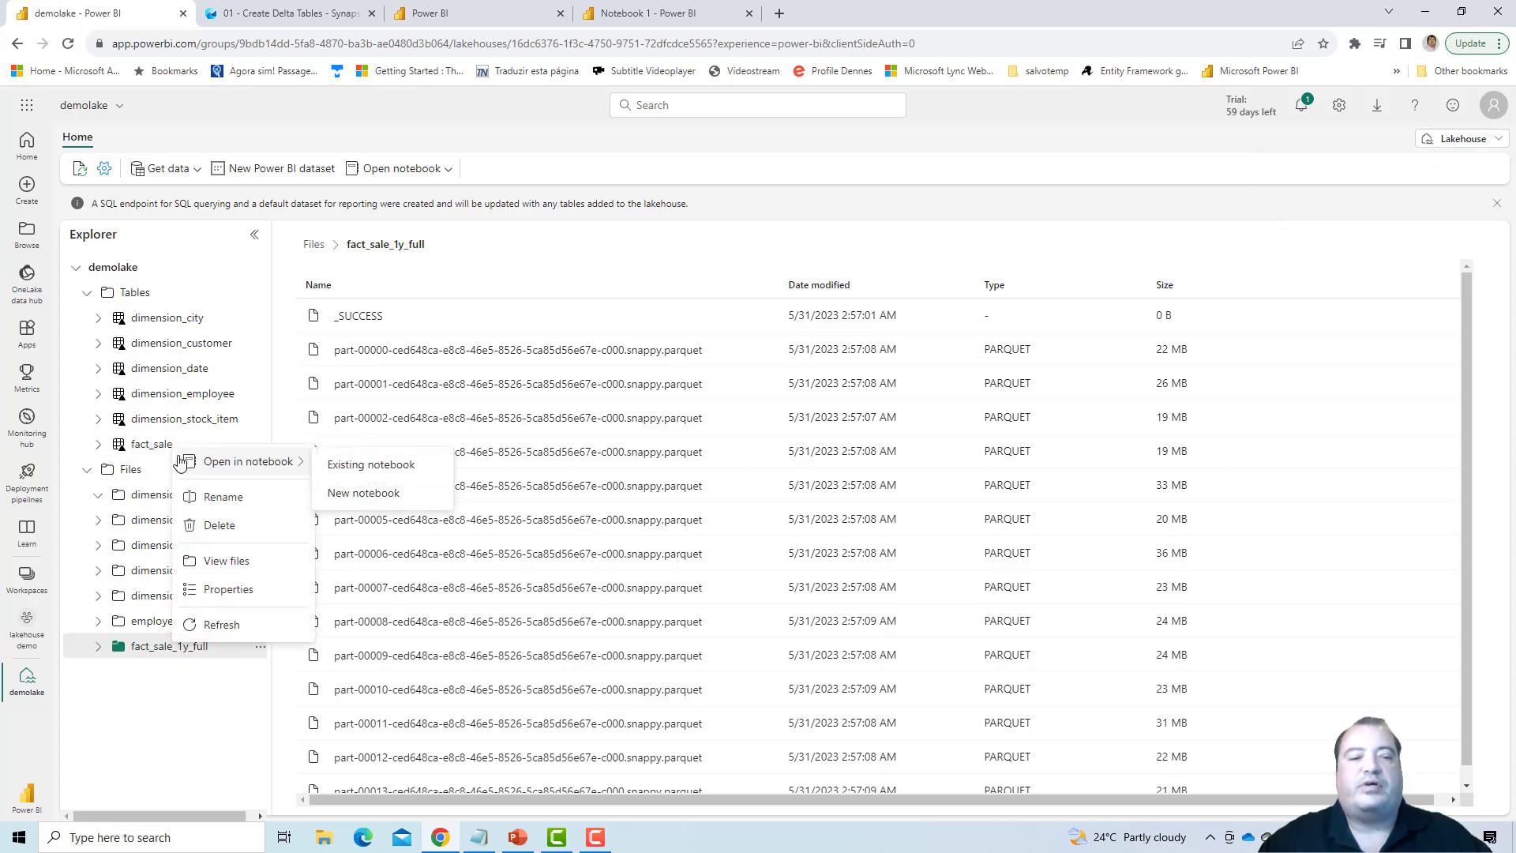
{"action": "left_click", "coordinate": [225, 561]}
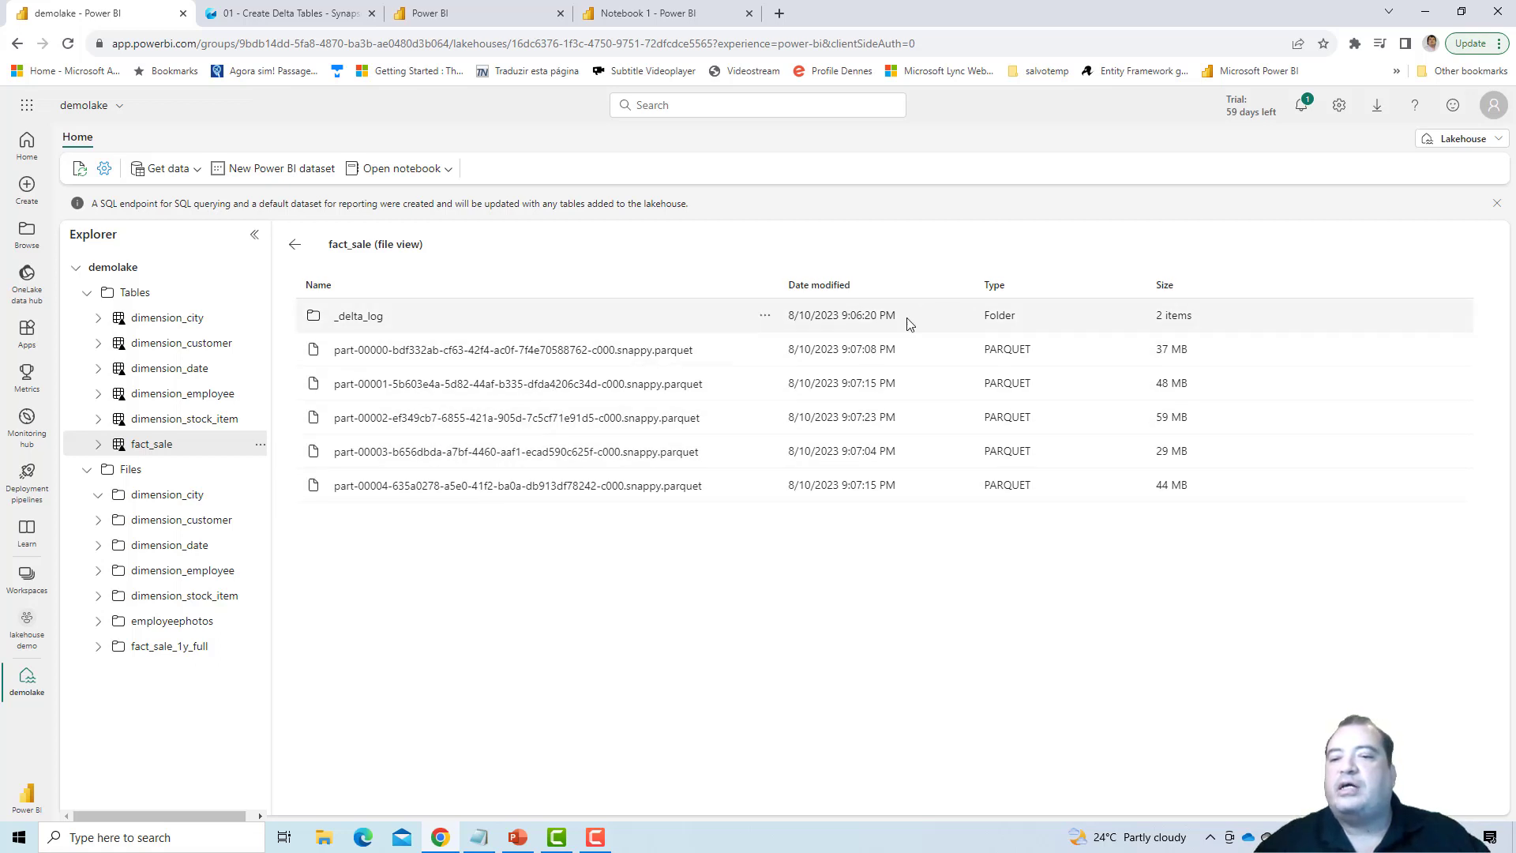
- Leave the fact_sale file view and review the Year, Quarter and Month column code under Fact - Sale in the 01 - Create Delta Tables notebook
{"action": "left_click", "coordinate": [295, 245]}
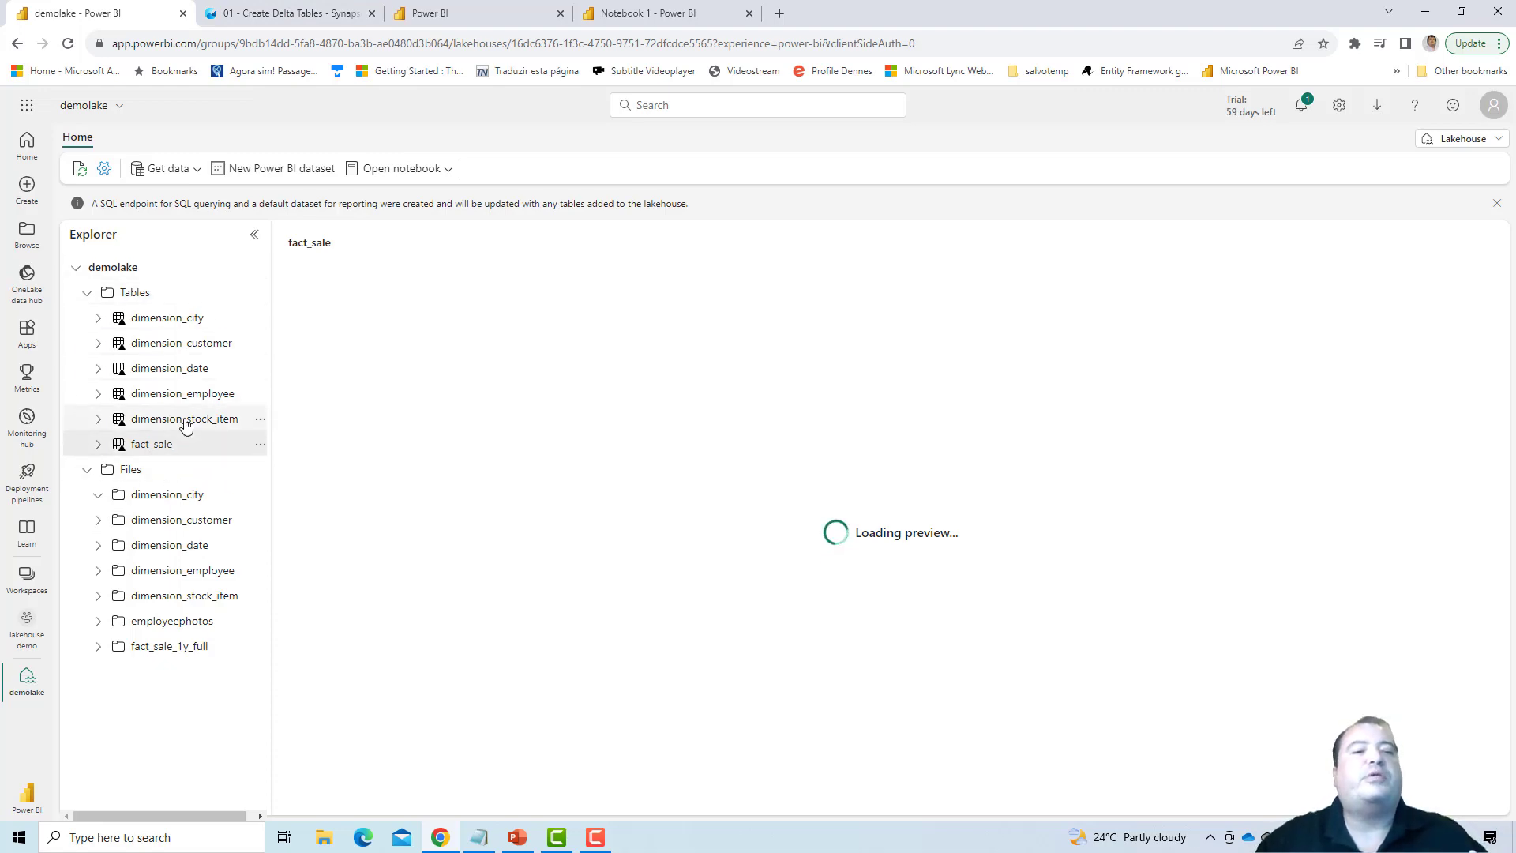
{"action": "left_click", "coordinate": [276, 9]}
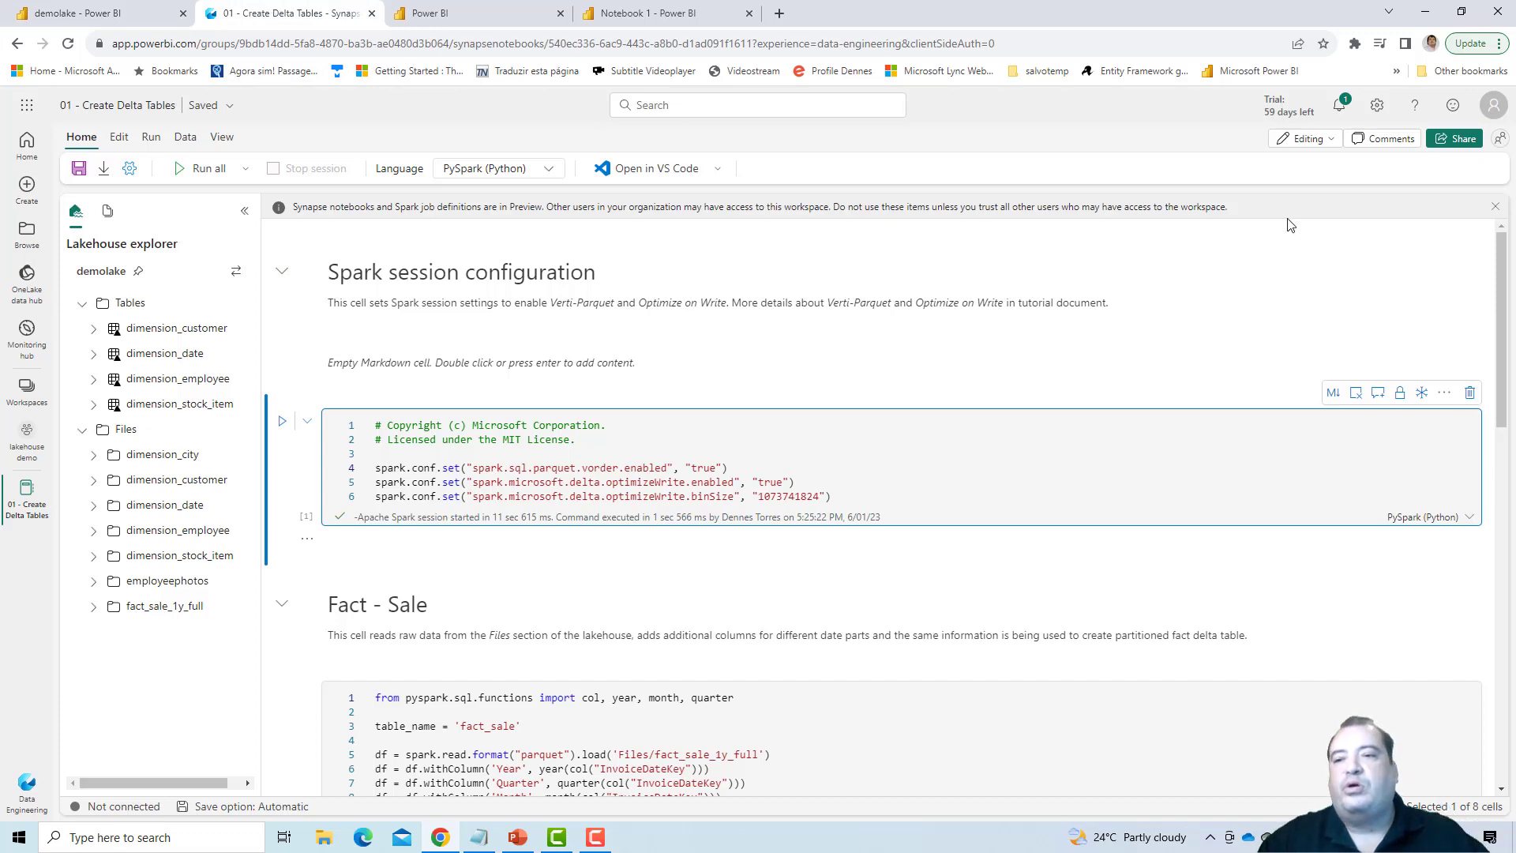
{"action": "left_click_drag", "start_coordinate": [1501, 265], "coordinate": [1503, 359]}
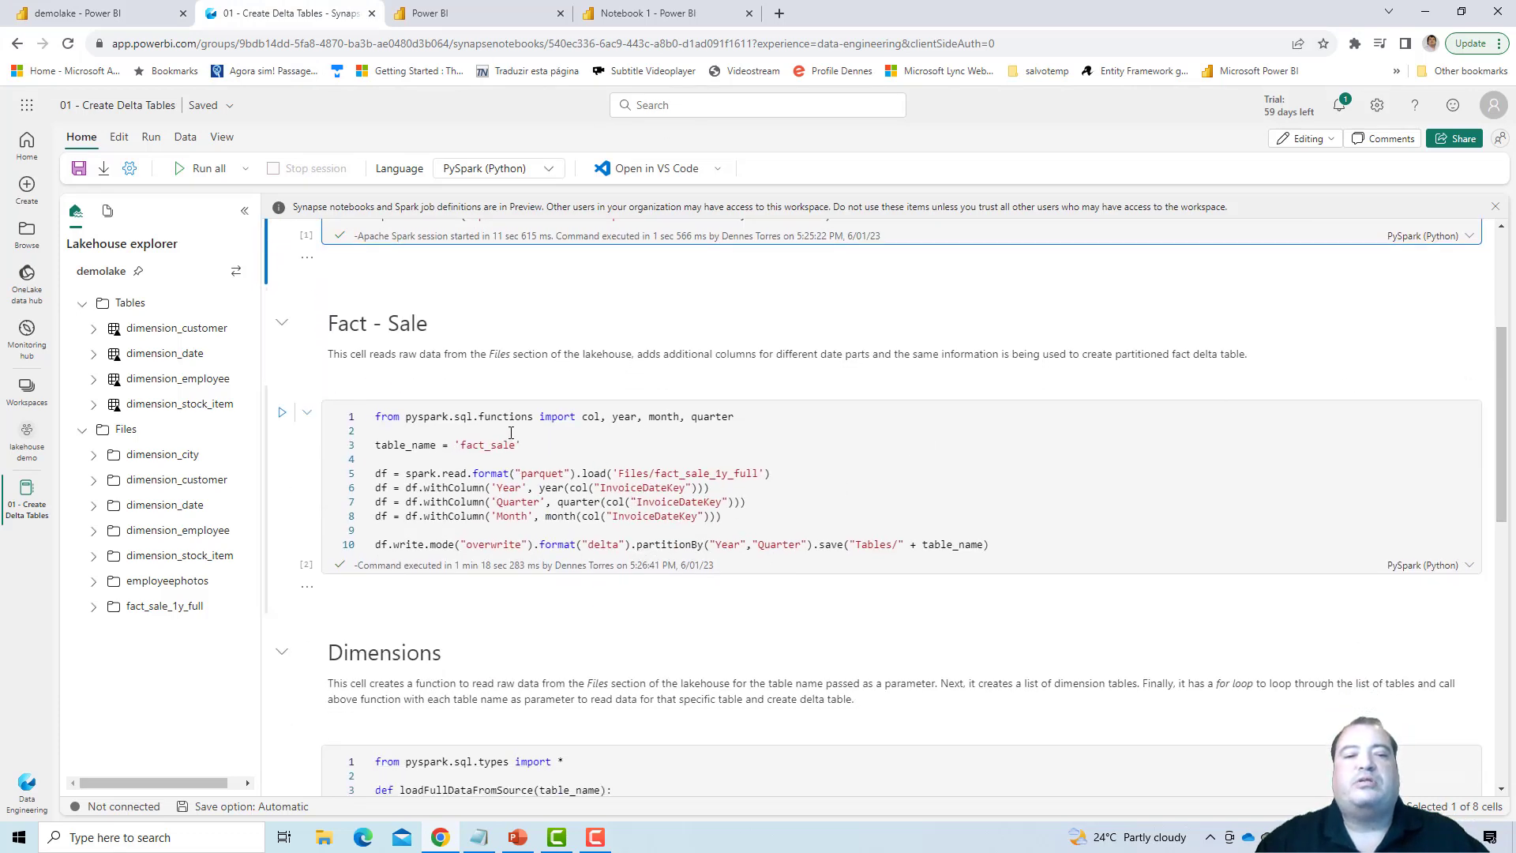
{"action": "left_click", "coordinate": [481, 424]}
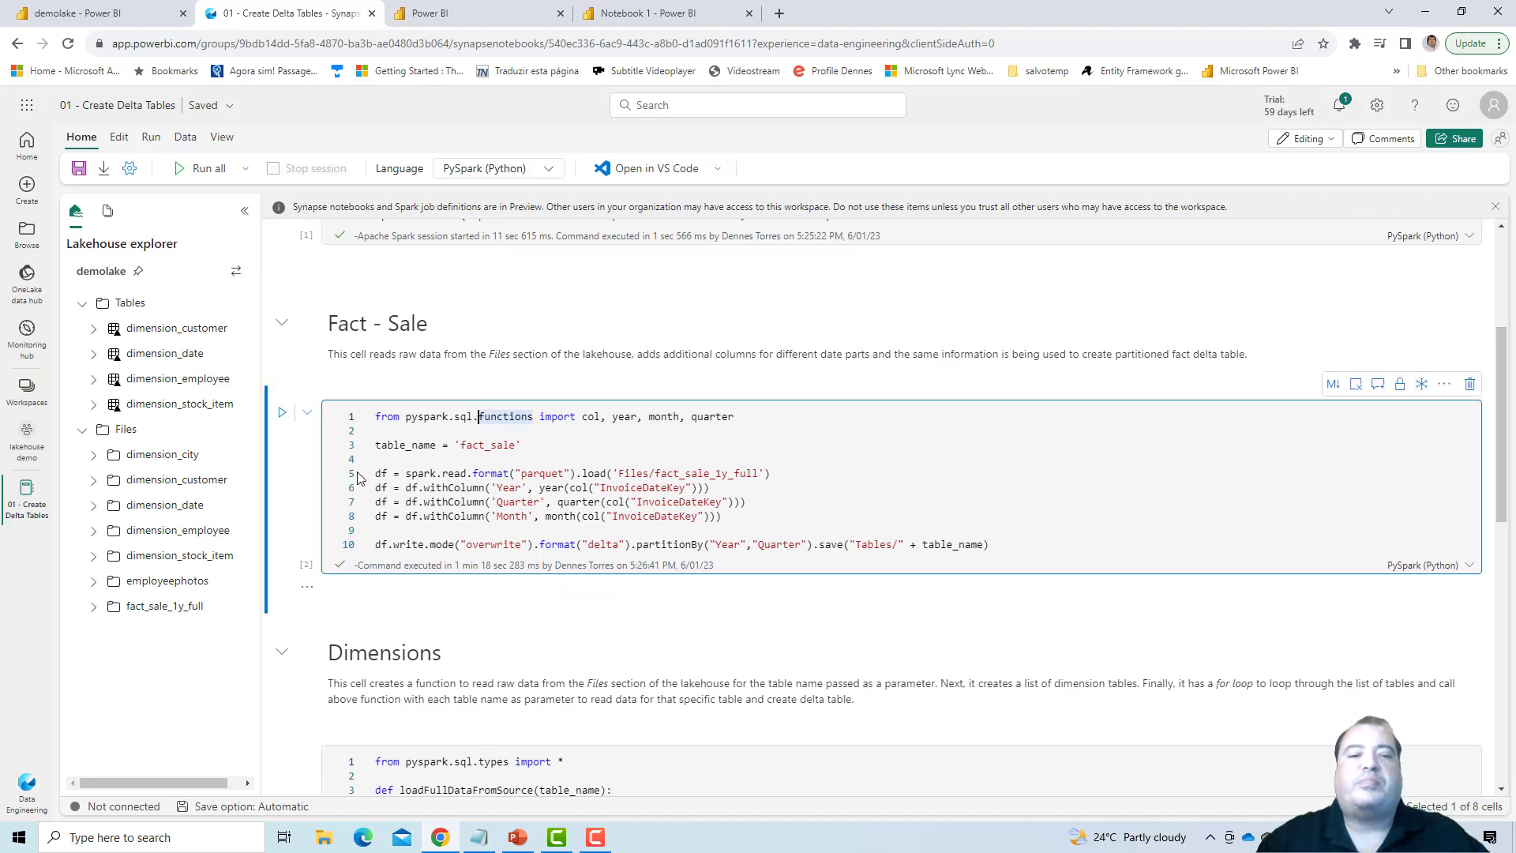
{"action": "left_click", "coordinate": [379, 490]}
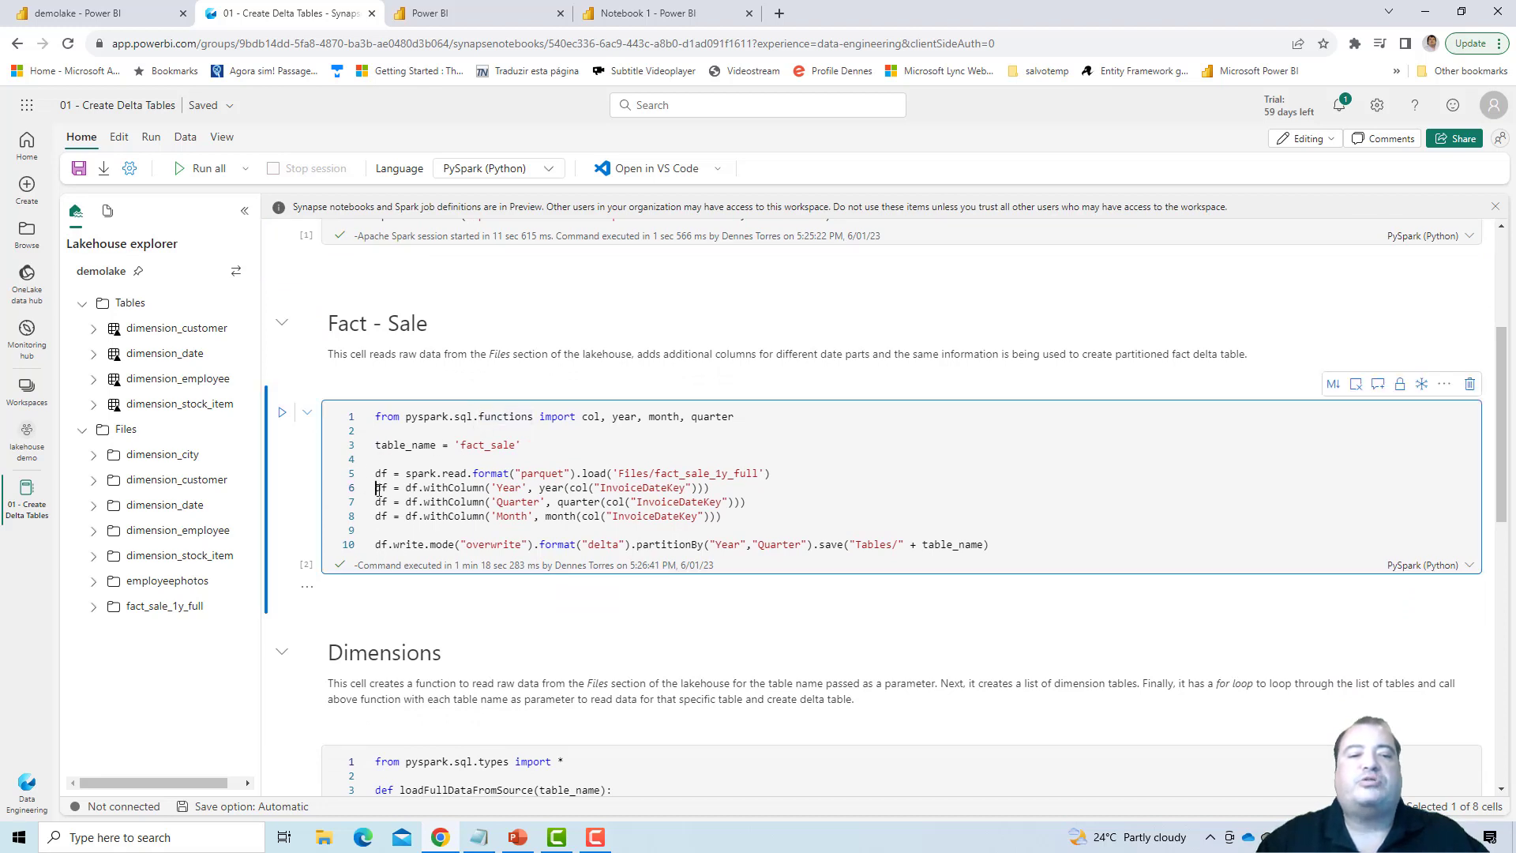
{"action": "left_click_drag", "start_coordinate": [379, 489], "coordinate": [777, 511]}
{"action": "left_click", "coordinate": [777, 511]}
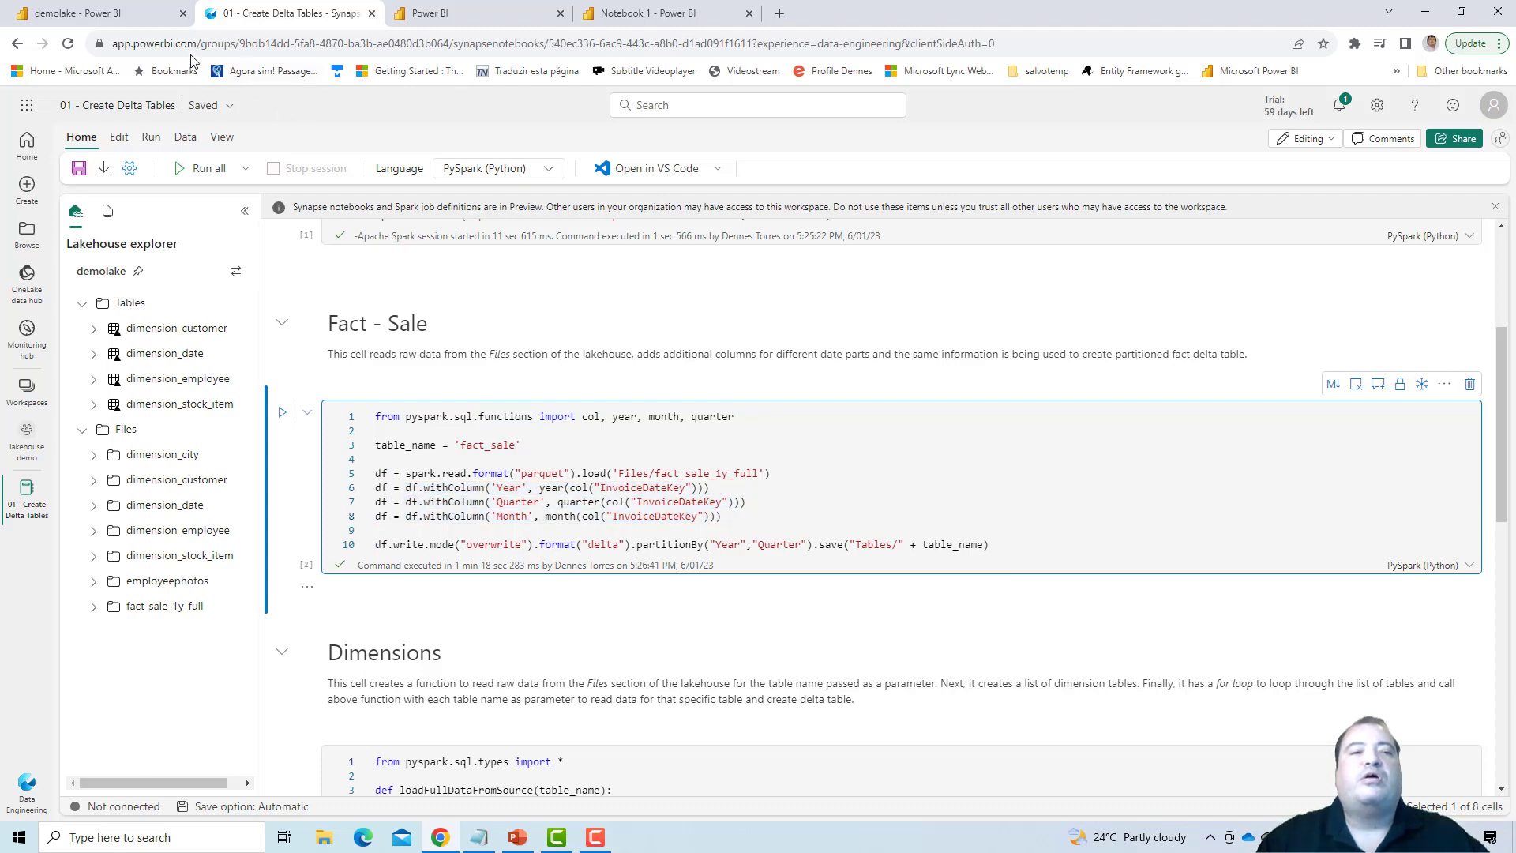
- Run the SQL cell in Notebook 1 that drops the fact_sale table
{"action": "left_click", "coordinate": [151, 17]}
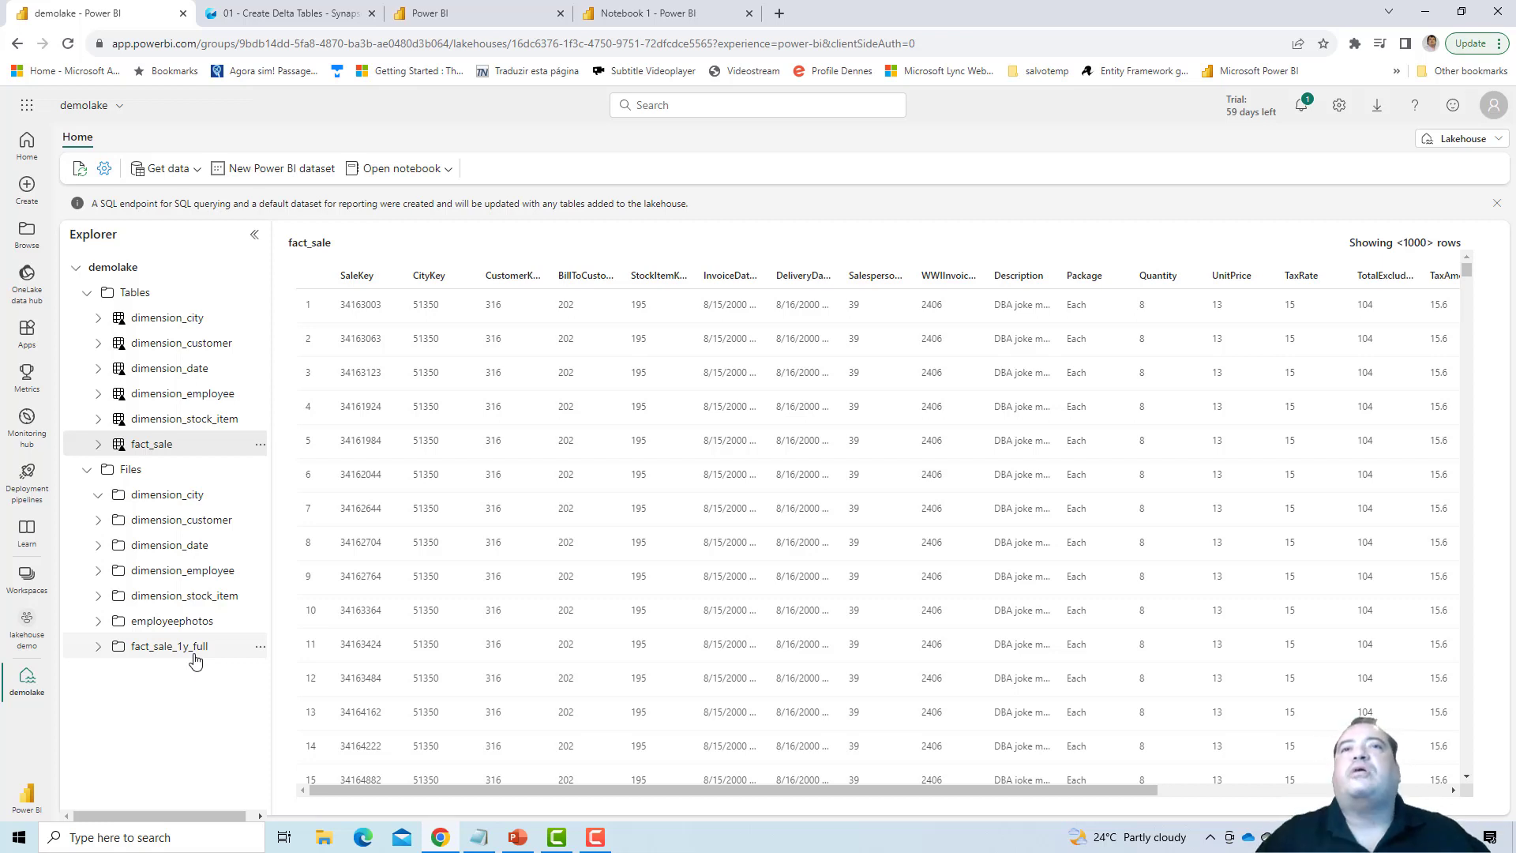
{"action": "left_click", "coordinate": [626, 9]}
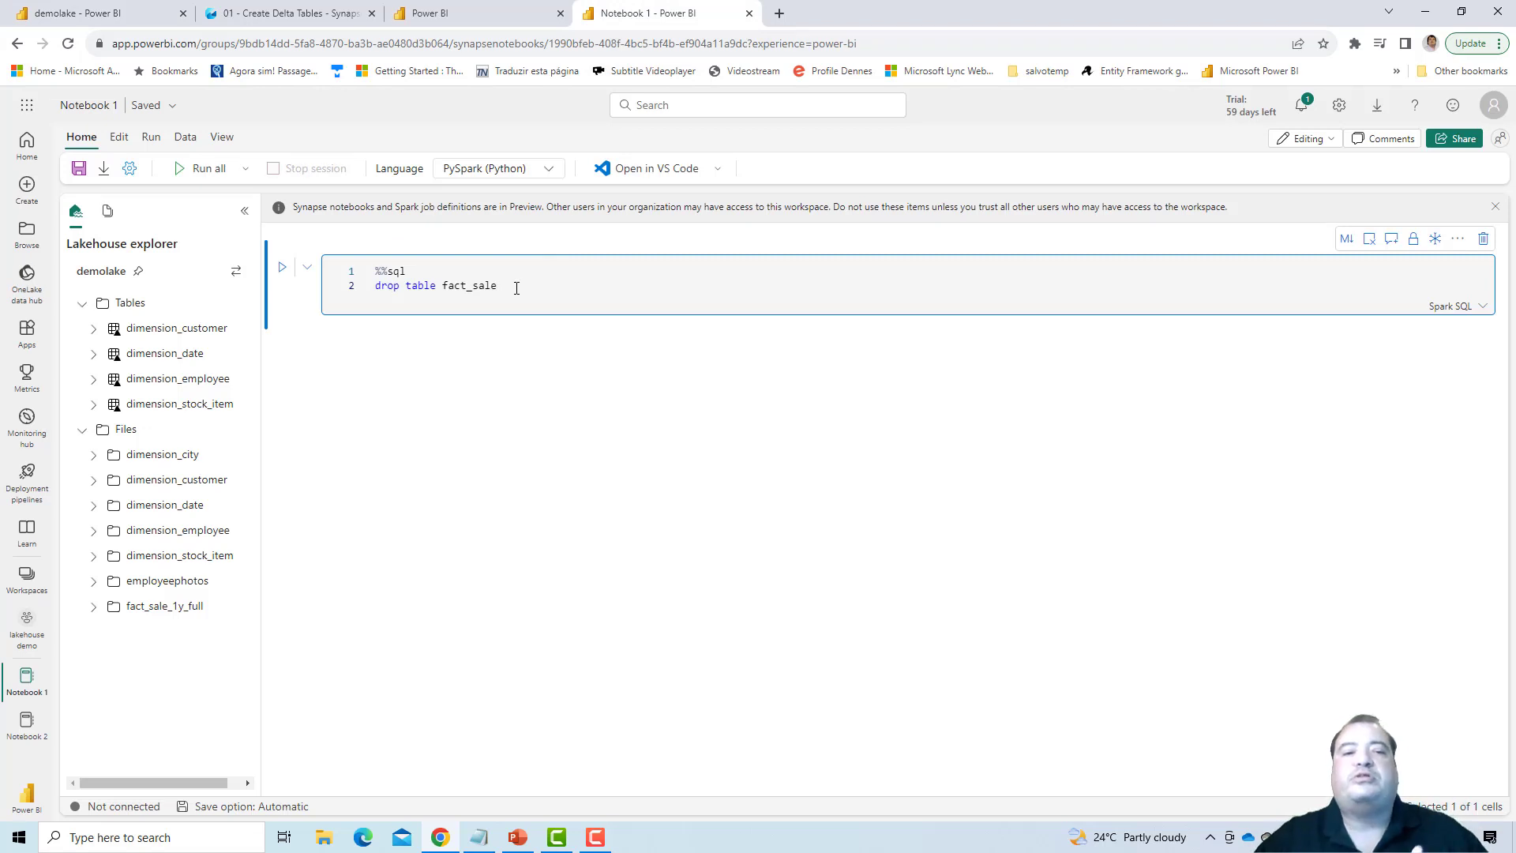
{"action": "left_click", "coordinate": [282, 267]}
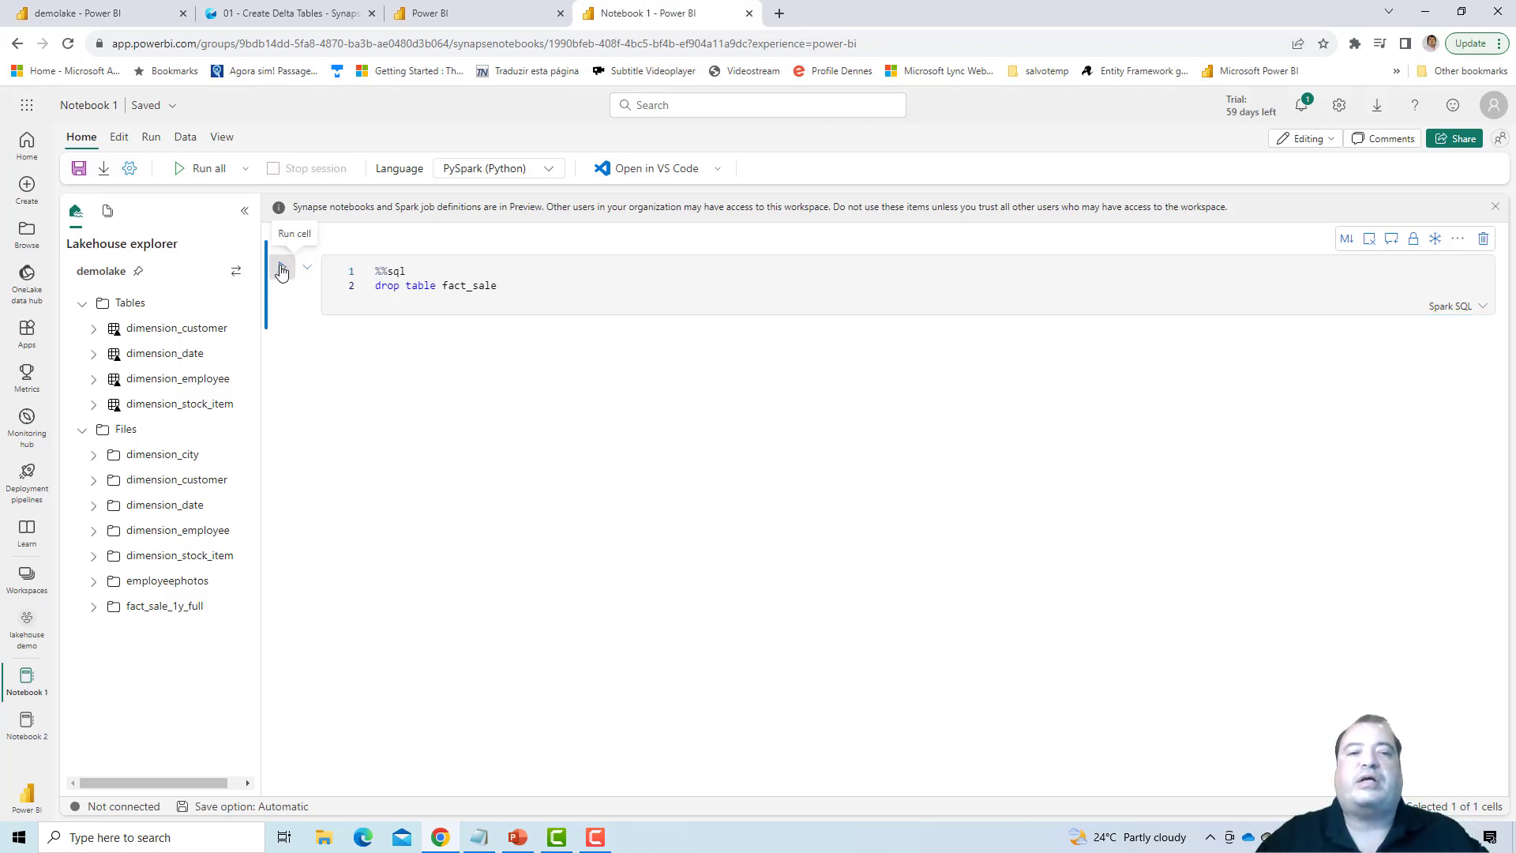
{"action": "left_click", "coordinate": [560, 285]}
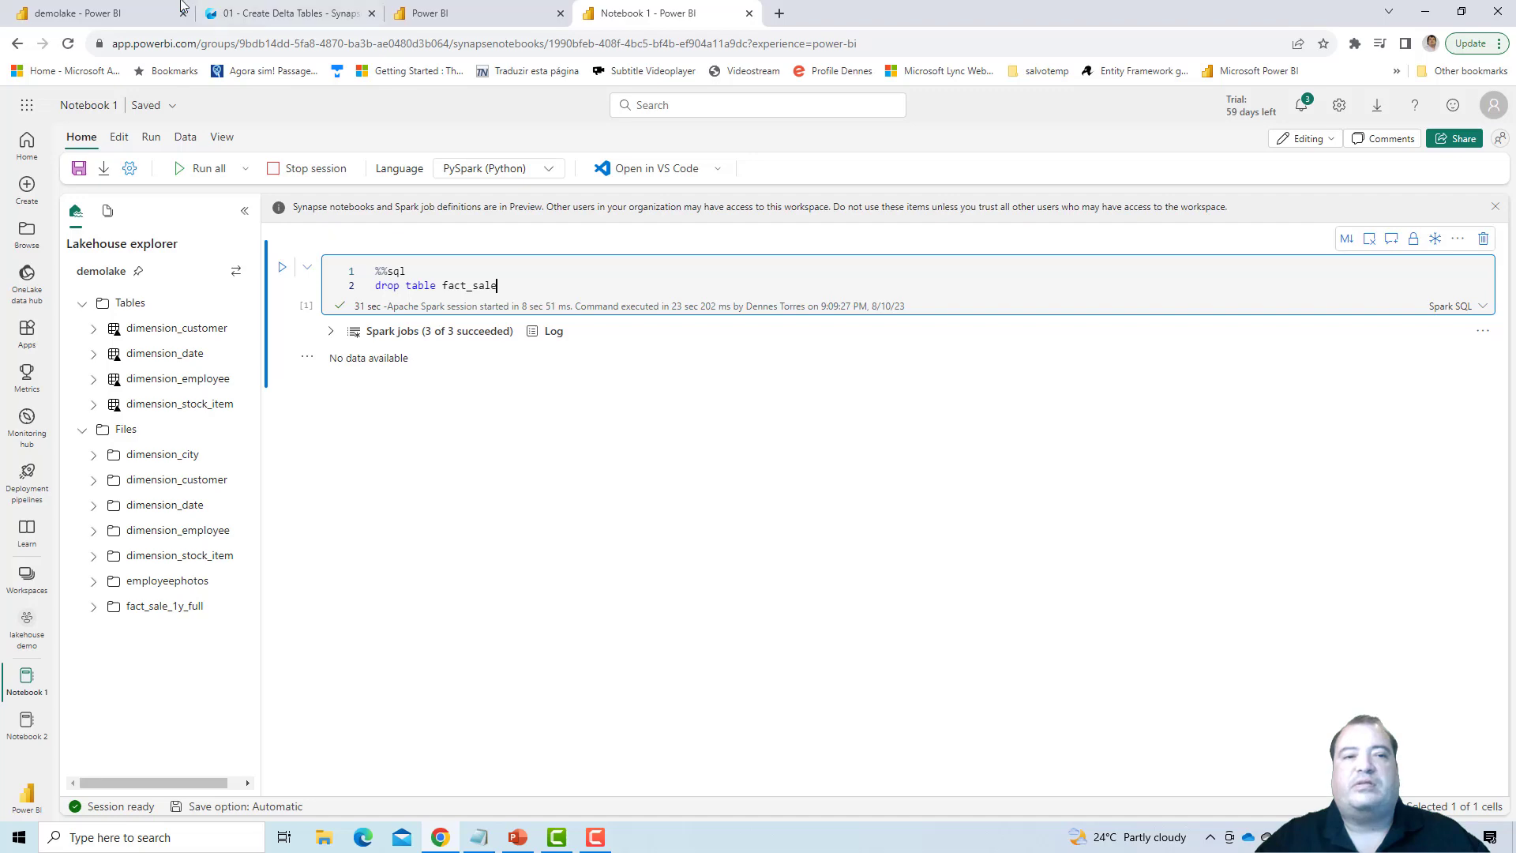
- Return to the demolake lakehouse and refresh Tables to check whether fact_sale is still listed
{"action": "left_click", "coordinate": [176, 11]}
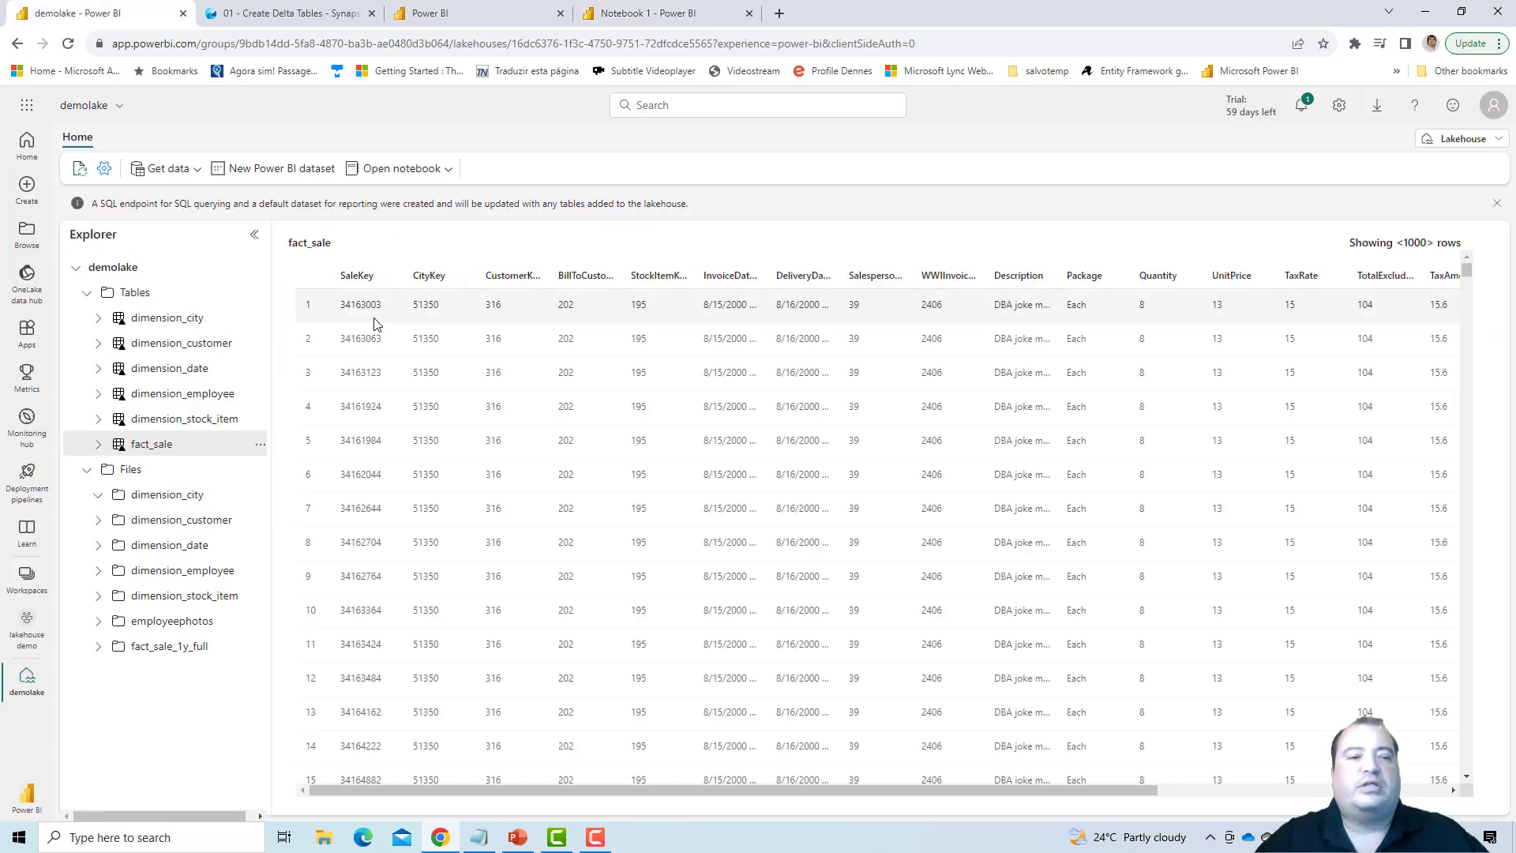
{"action": "left_click", "coordinate": [257, 294]}
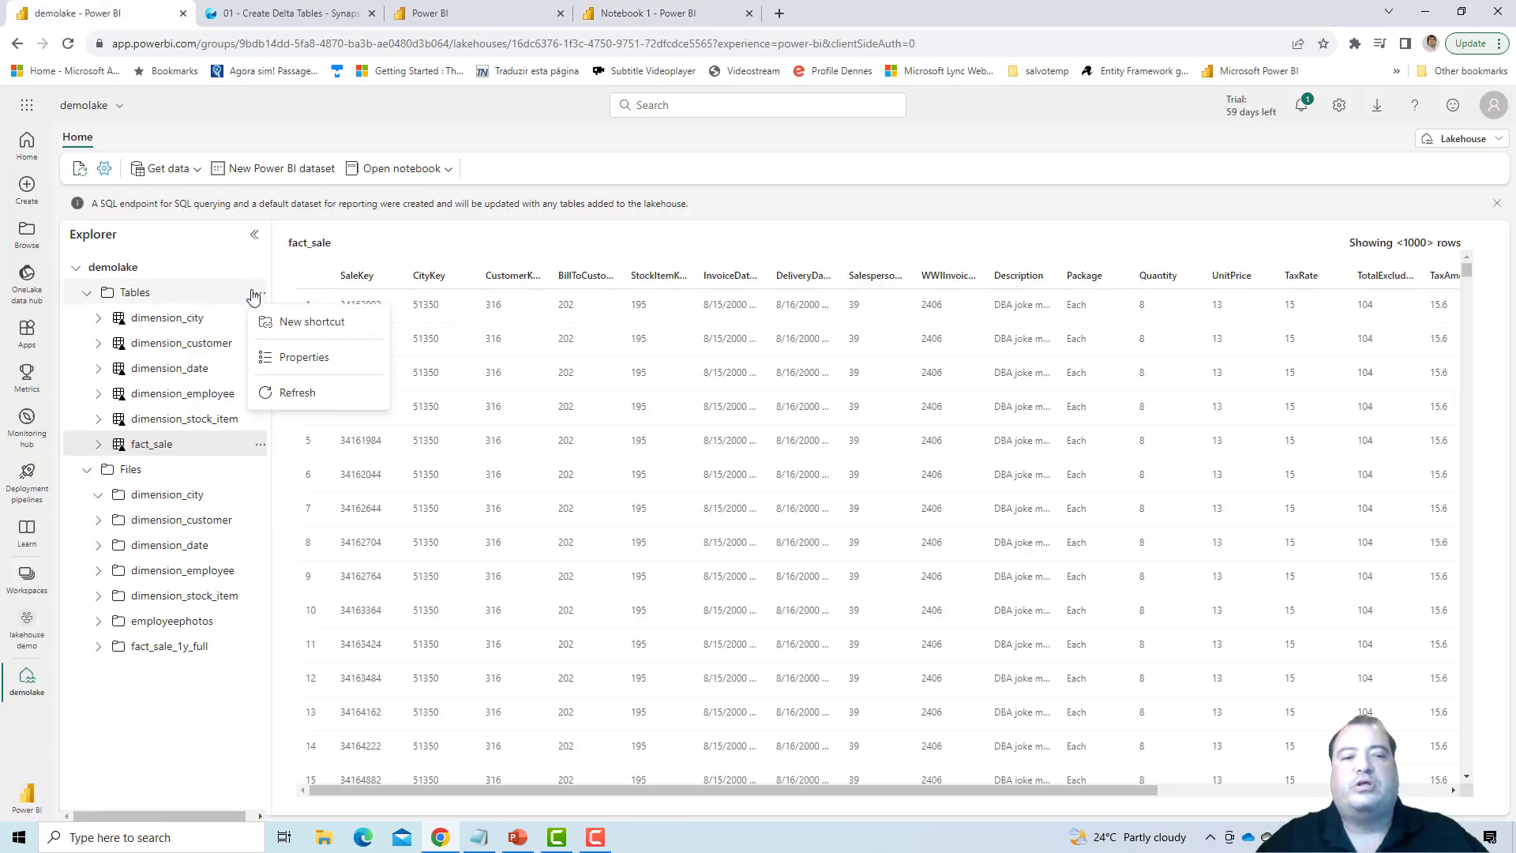
{"action": "left_click", "coordinate": [277, 393]}
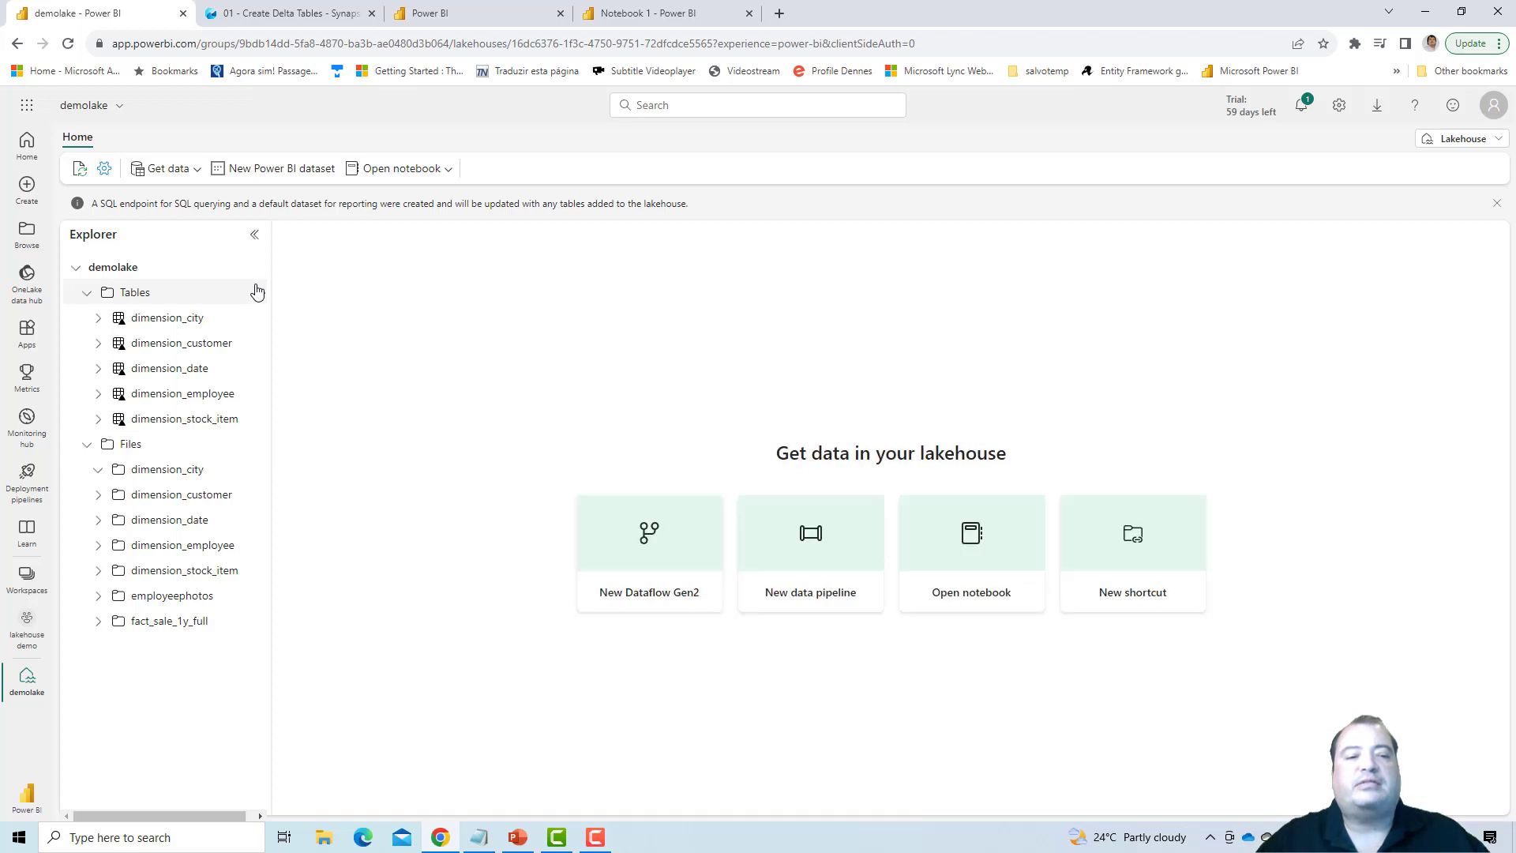
- Run the Fact - Sale cell in the 01 - Create Delta Tables notebook to write fact_sale partitioned by Year and Quarter
{"action": "left_click", "coordinate": [296, 14]}
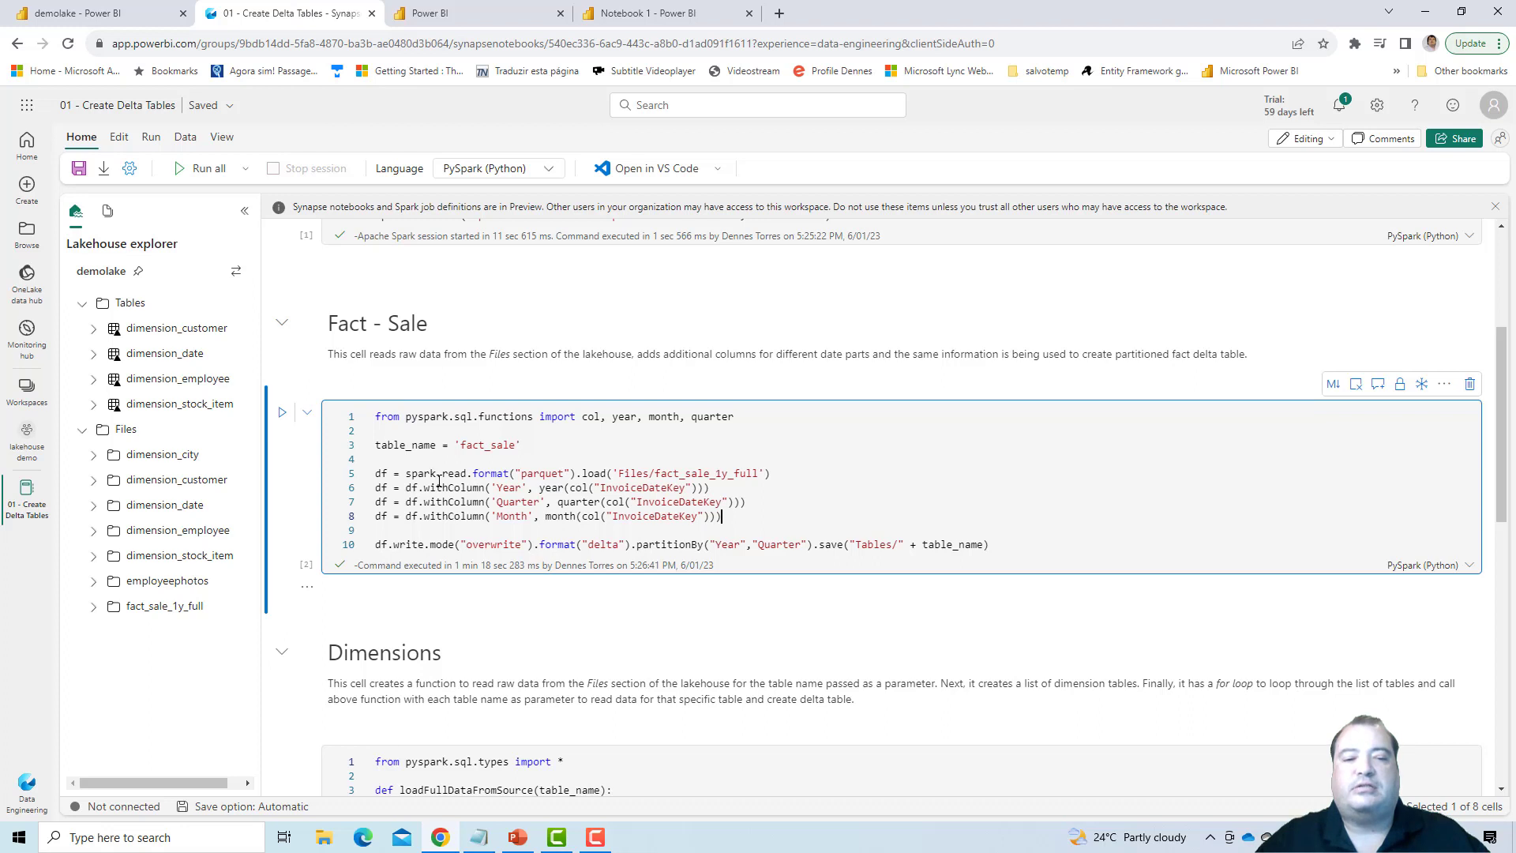
{"action": "left_click", "coordinate": [377, 417]}
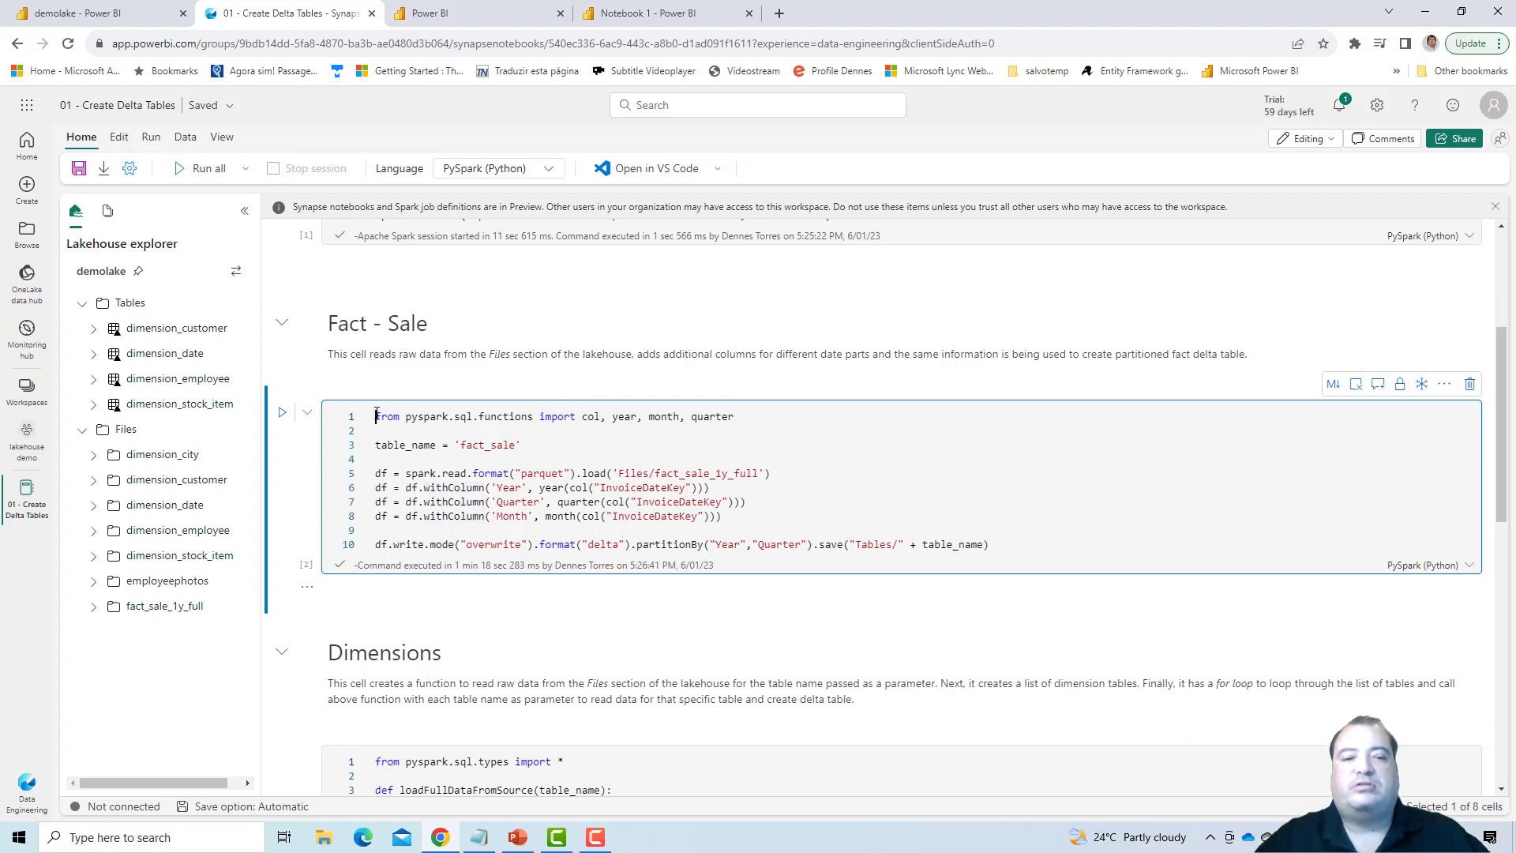
{"action": "left_click", "coordinate": [281, 415]}
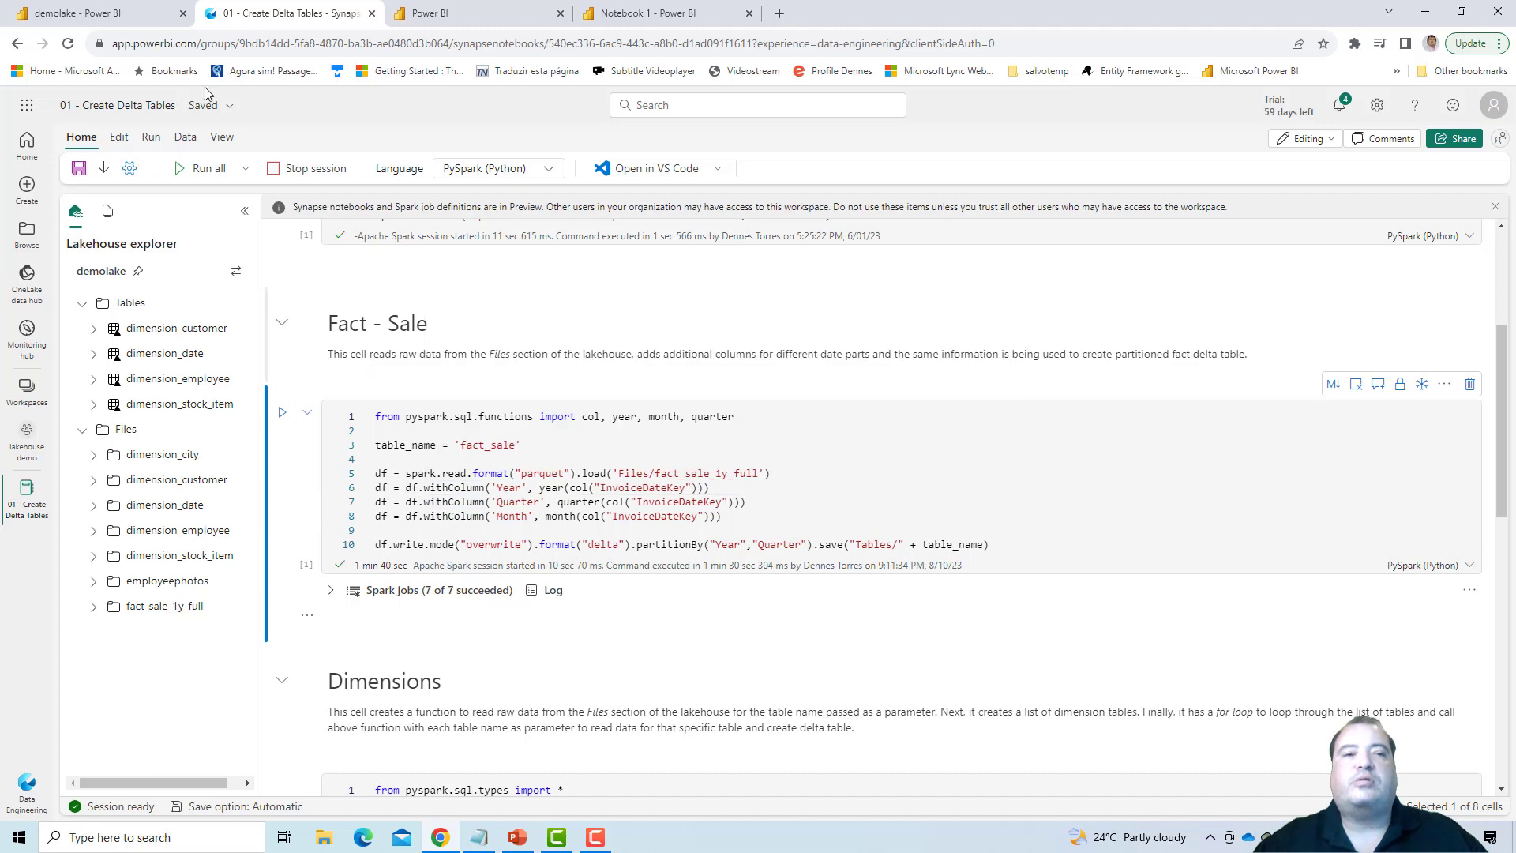
- Refresh Tables in the demolake lakehouse and show the underlying files of the fact_sale table
{"action": "left_click", "coordinate": [101, 12]}
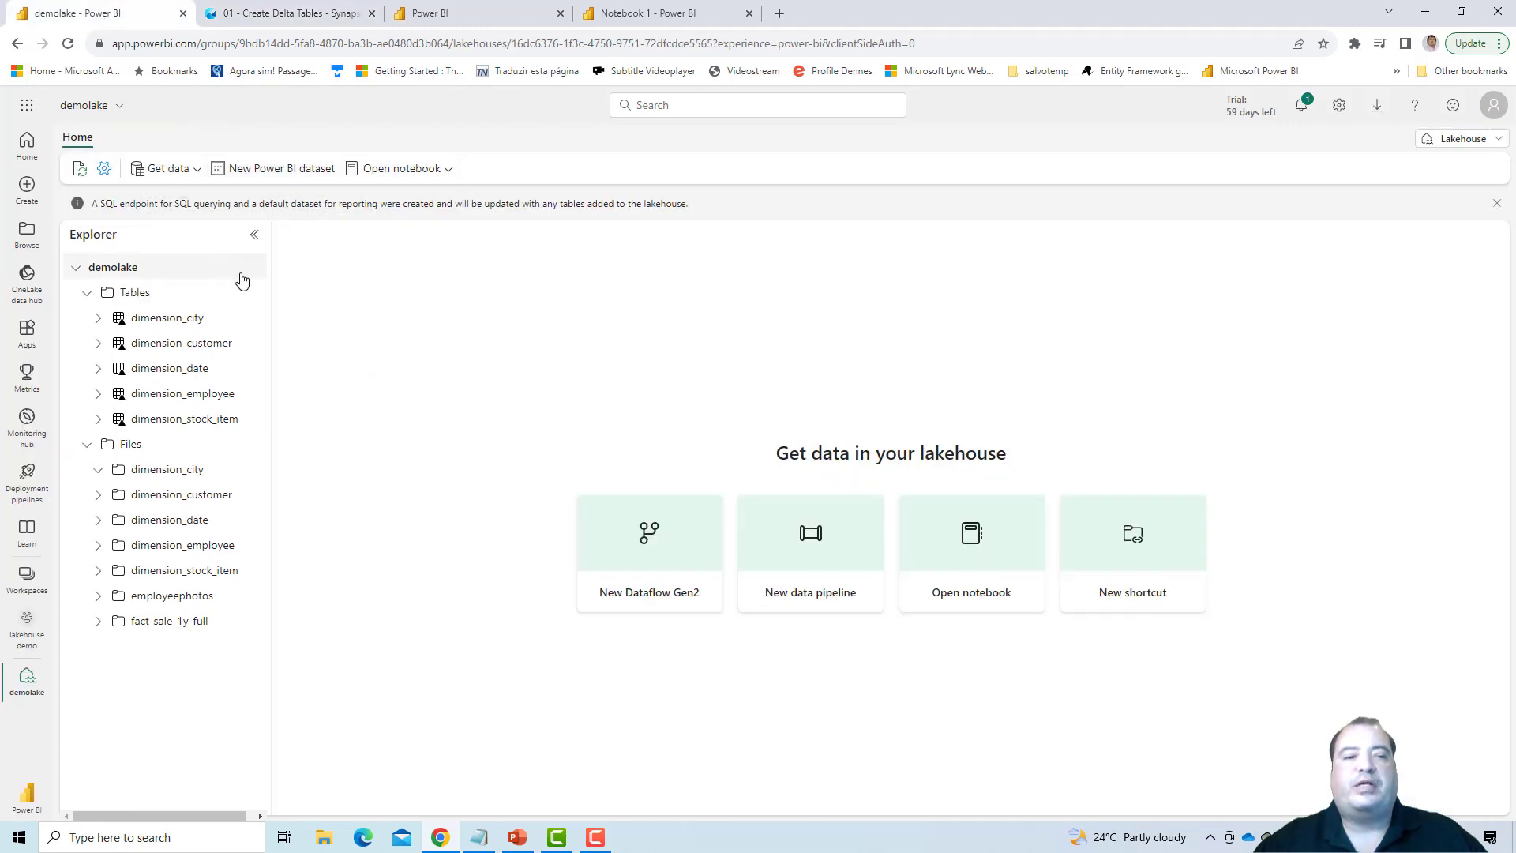
{"action": "left_click", "coordinate": [261, 292]}
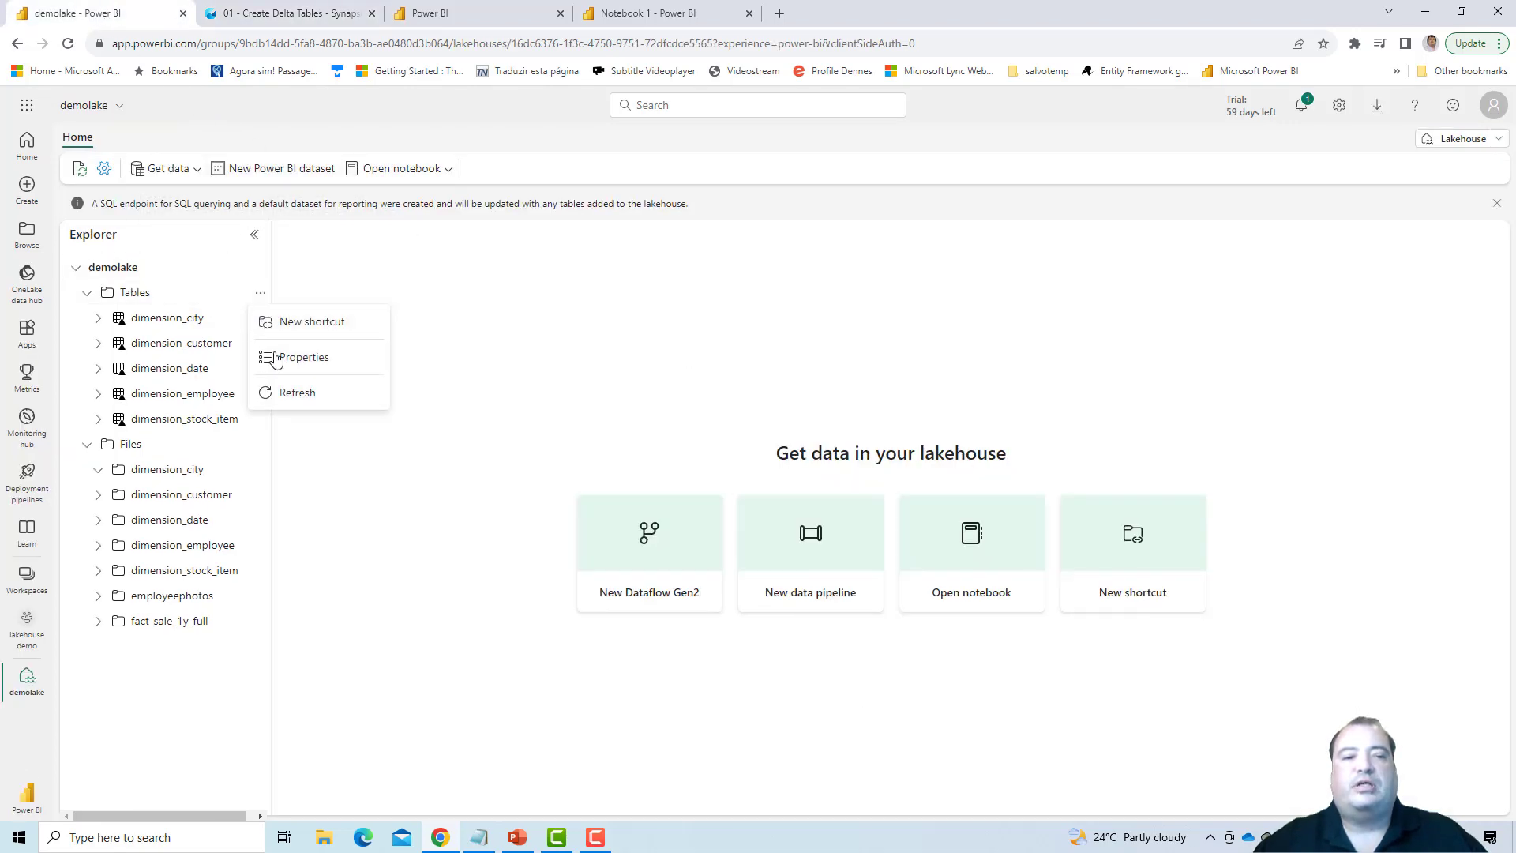
{"action": "left_click", "coordinate": [294, 394]}
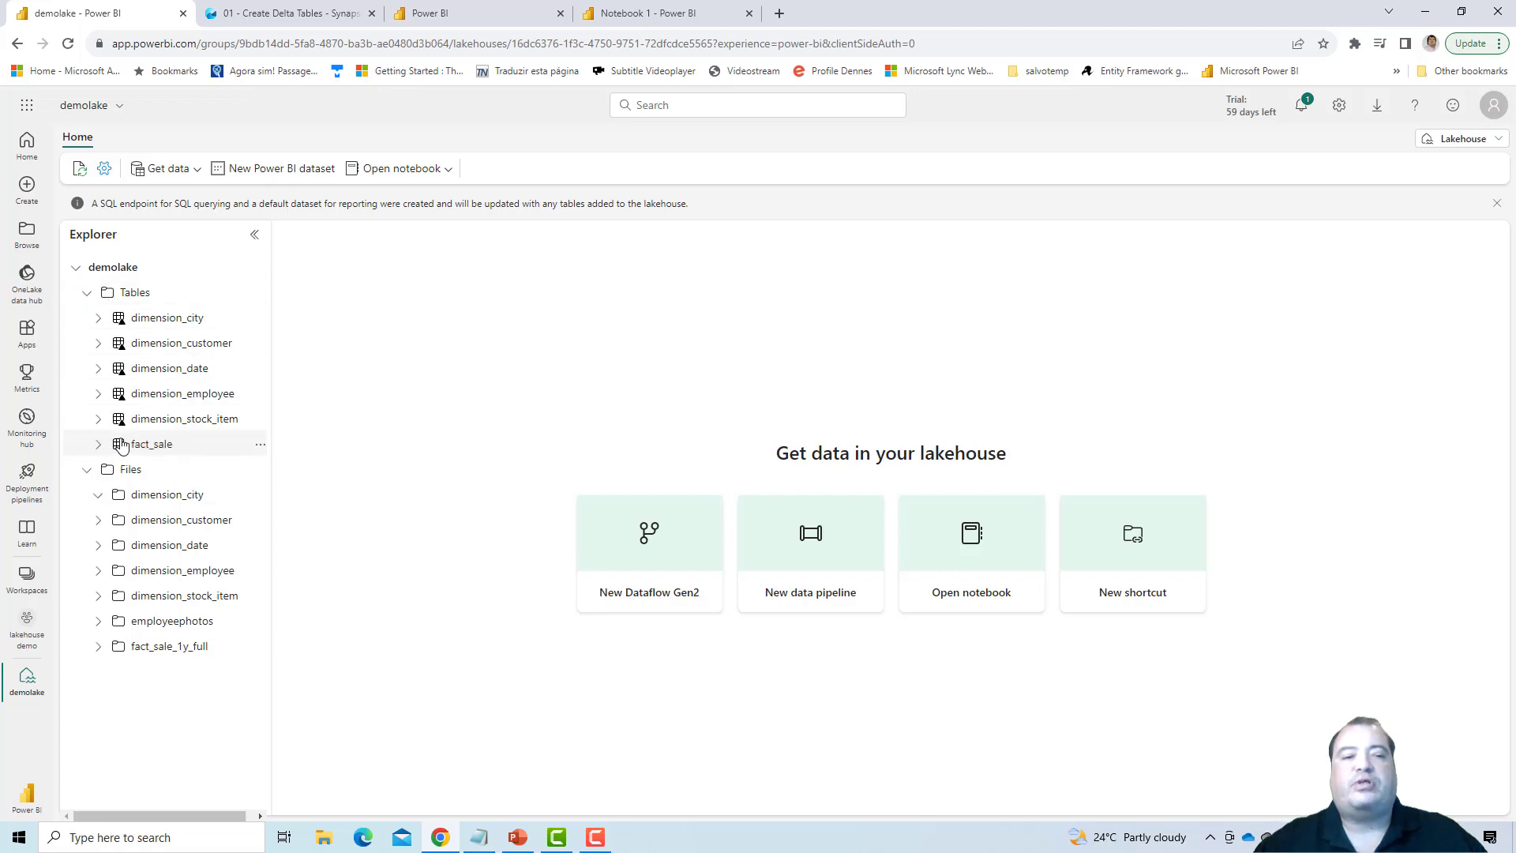
{"action": "left_click", "coordinate": [160, 444]}
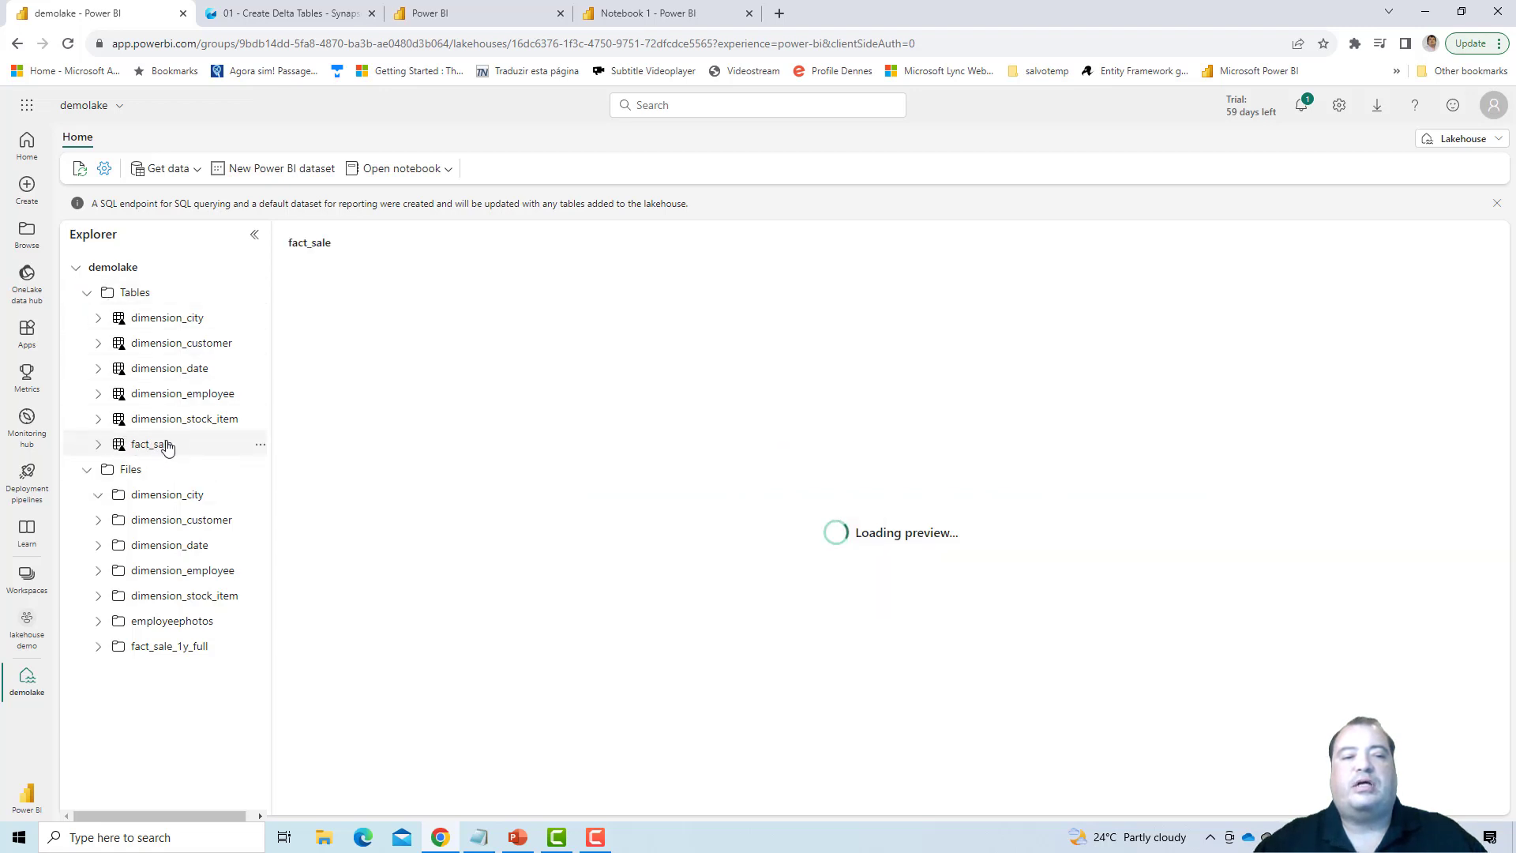
{"action": "left_click", "coordinate": [260, 443]}
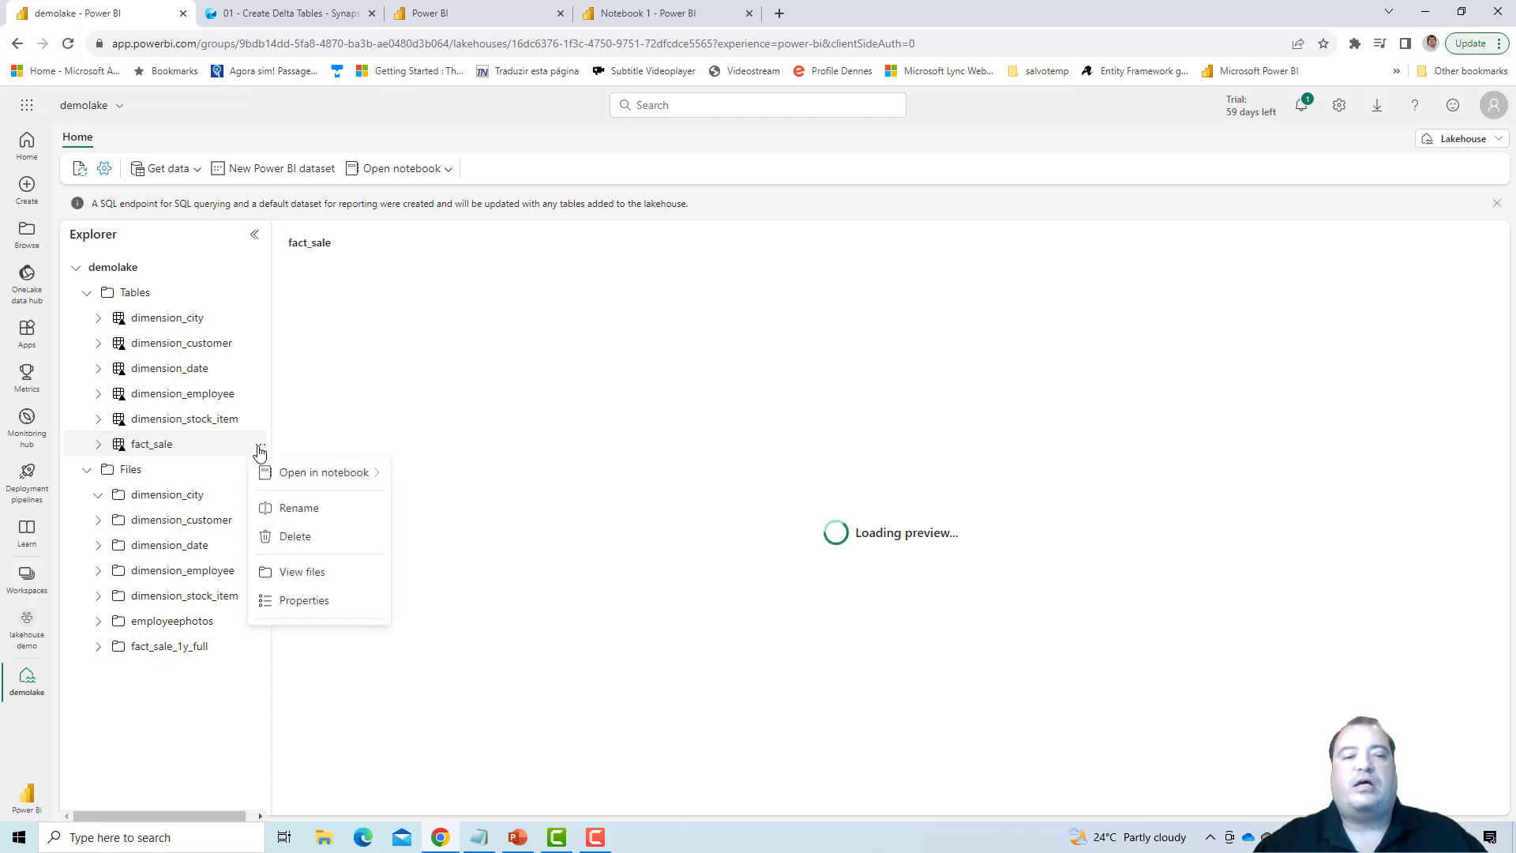
{"action": "left_click", "coordinate": [298, 584]}
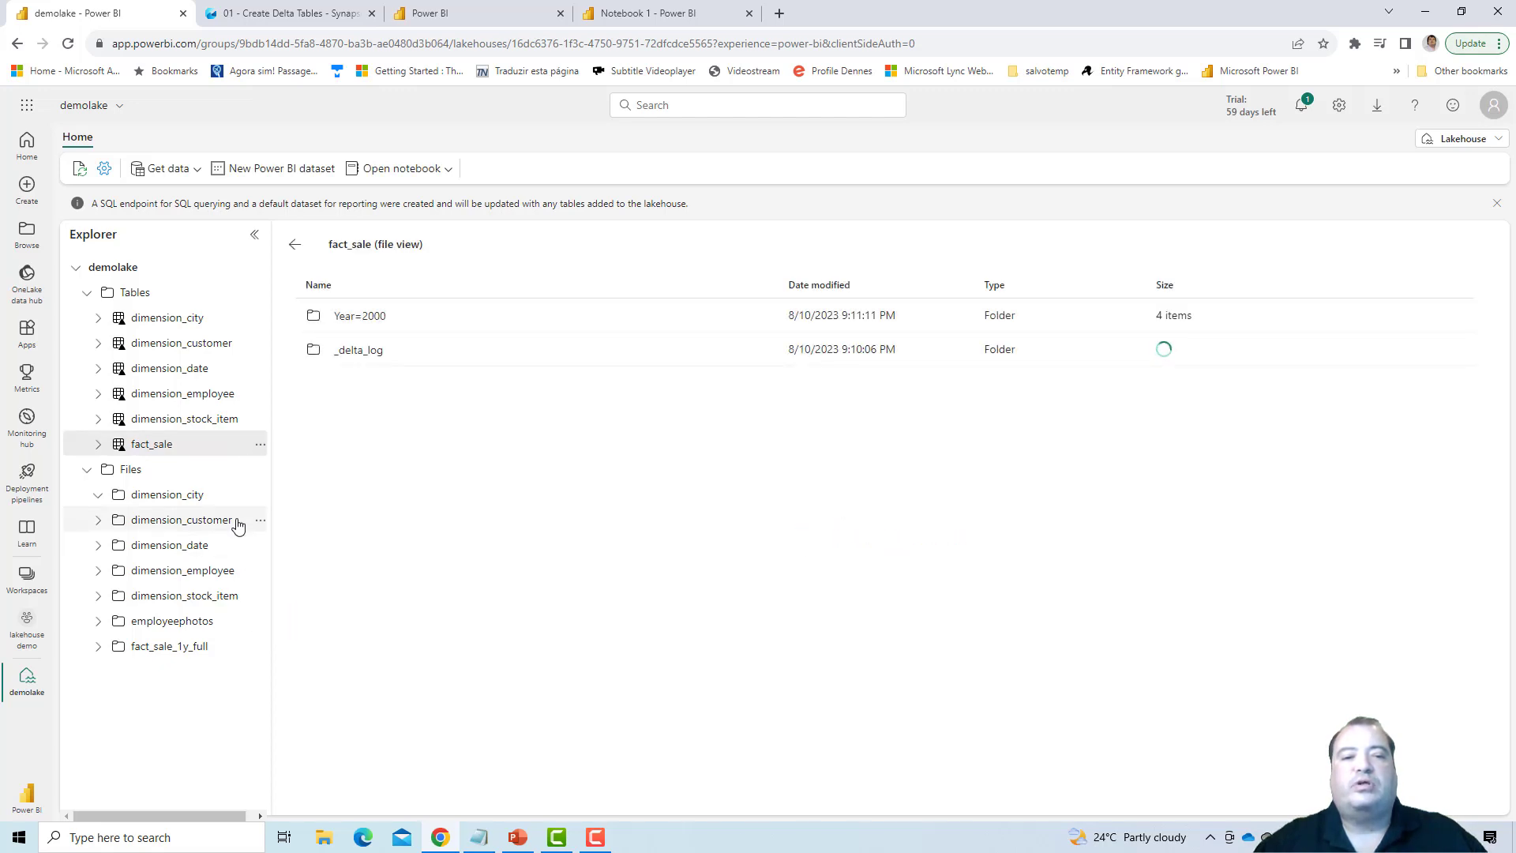
- Browse the Quarter=1 and Quarter=2 folders under Year=2000, and return to the fact_sale data preview
{"action": "left_click", "coordinate": [359, 319]}
{"action": "left_click", "coordinate": [360, 316]}
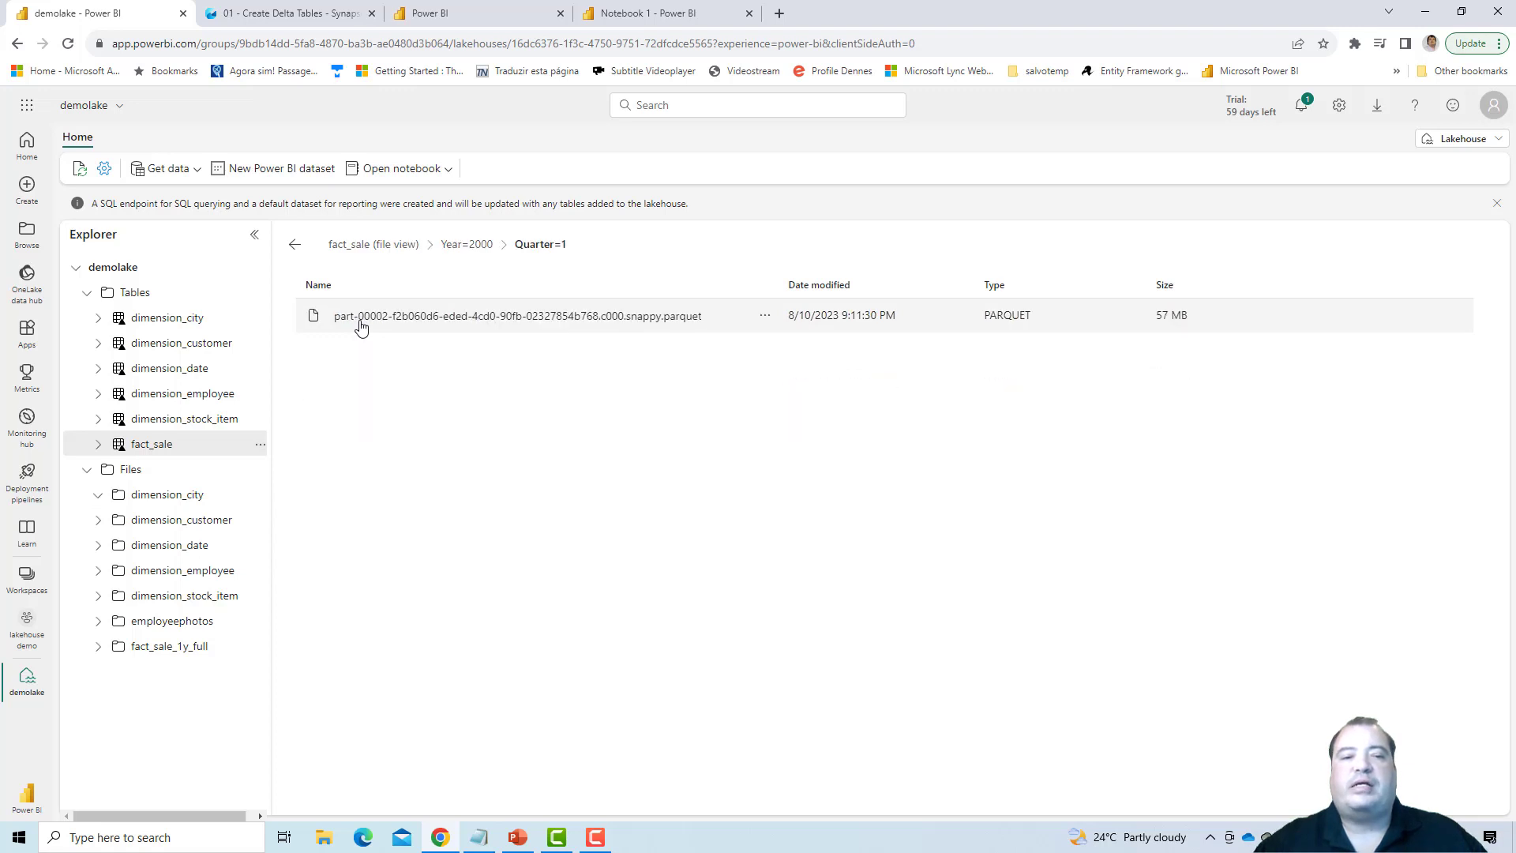
{"action": "left_click", "coordinate": [466, 247]}
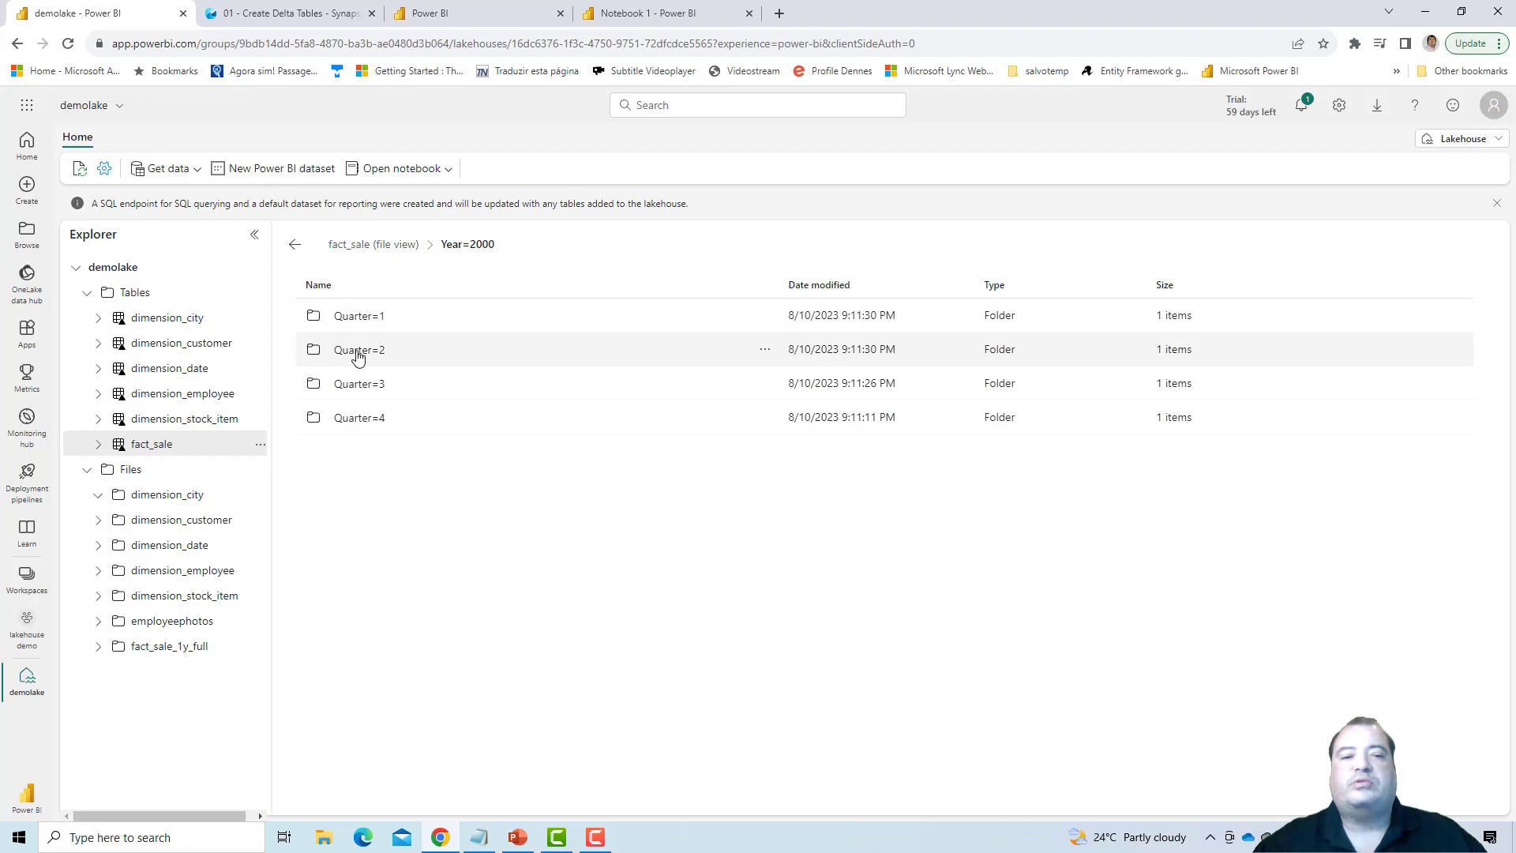
{"action": "left_click", "coordinate": [357, 351]}
{"action": "left_click", "coordinate": [476, 246]}
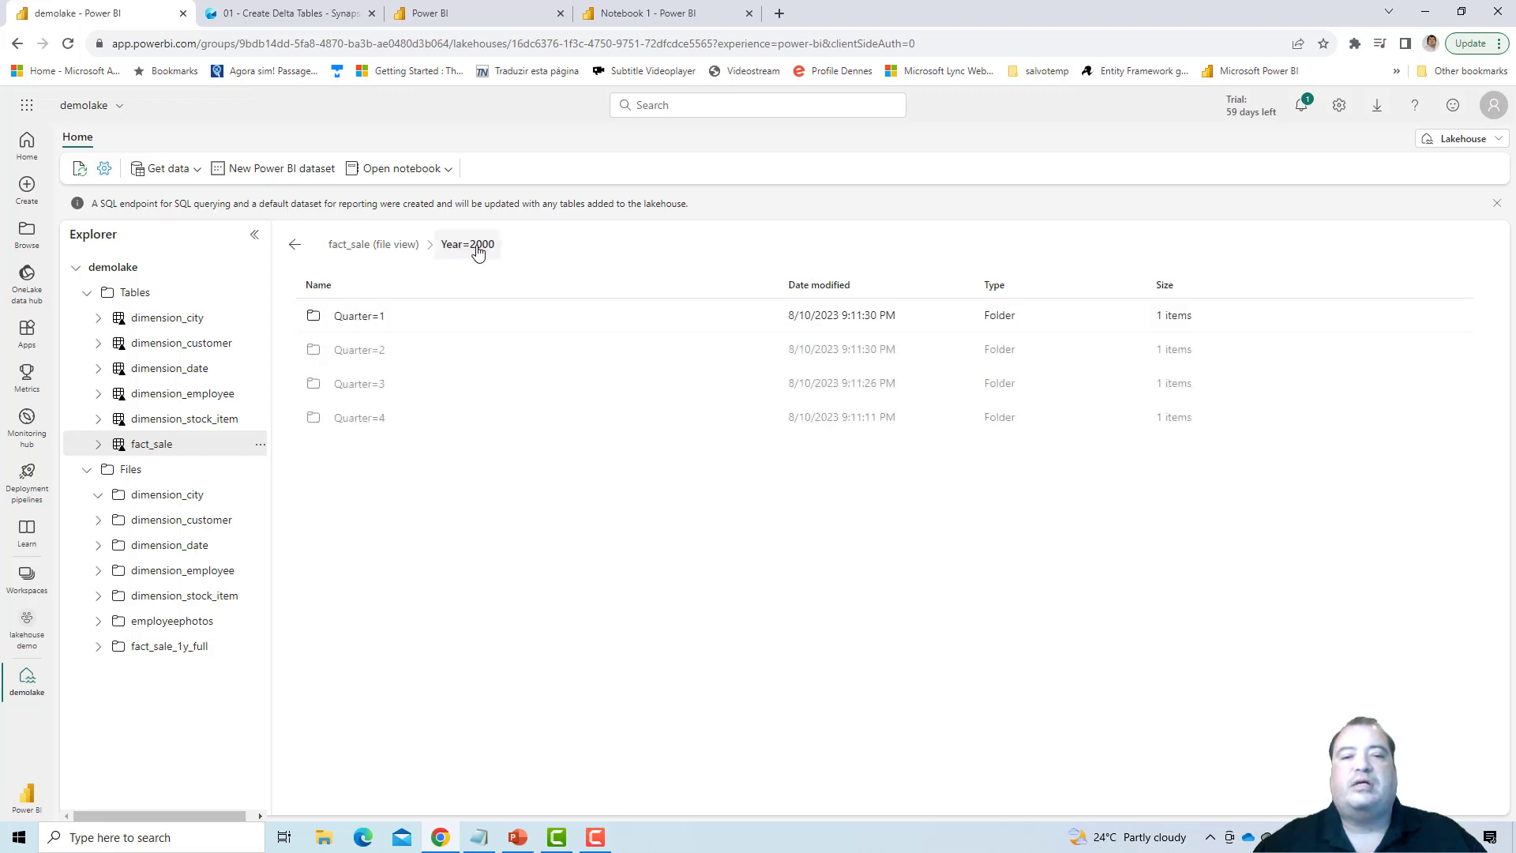
{"action": "left_click", "coordinate": [162, 446]}
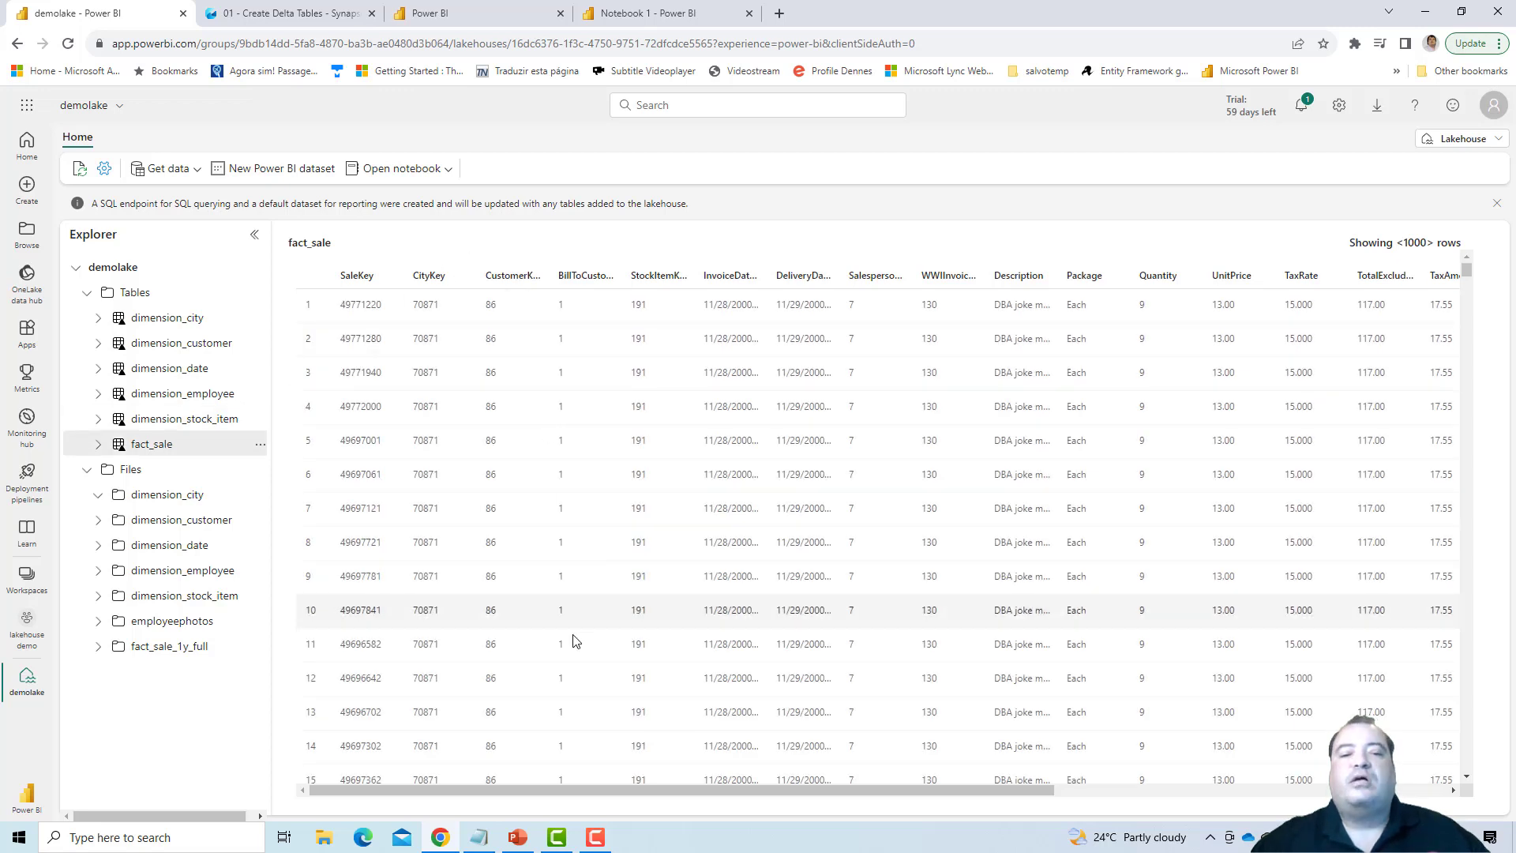
{"action": "mouse_move", "coordinate": [514, 843]}
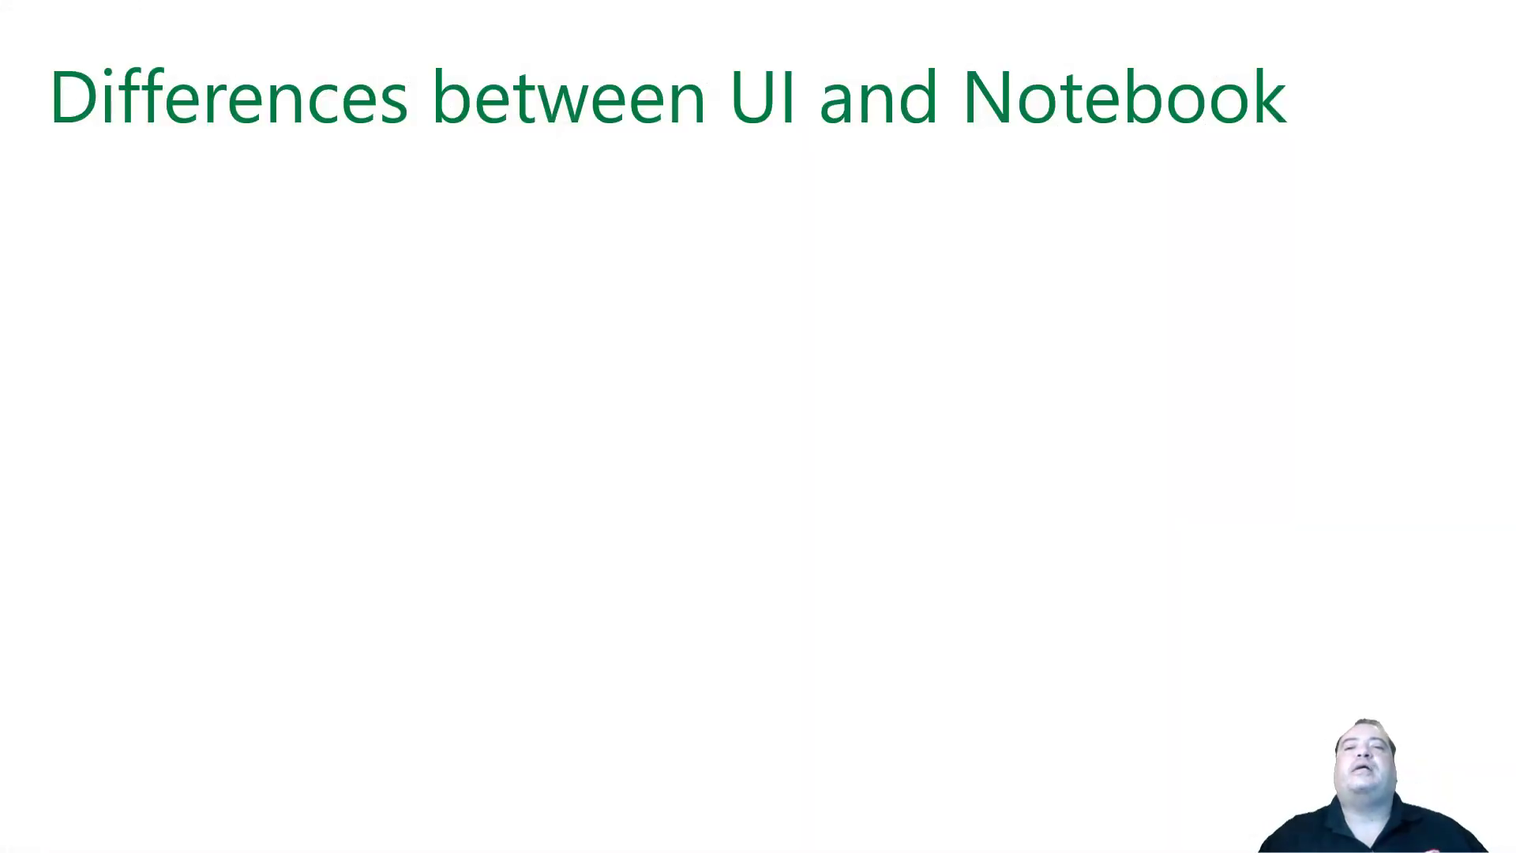
{"action": "key", "text": "Right"}
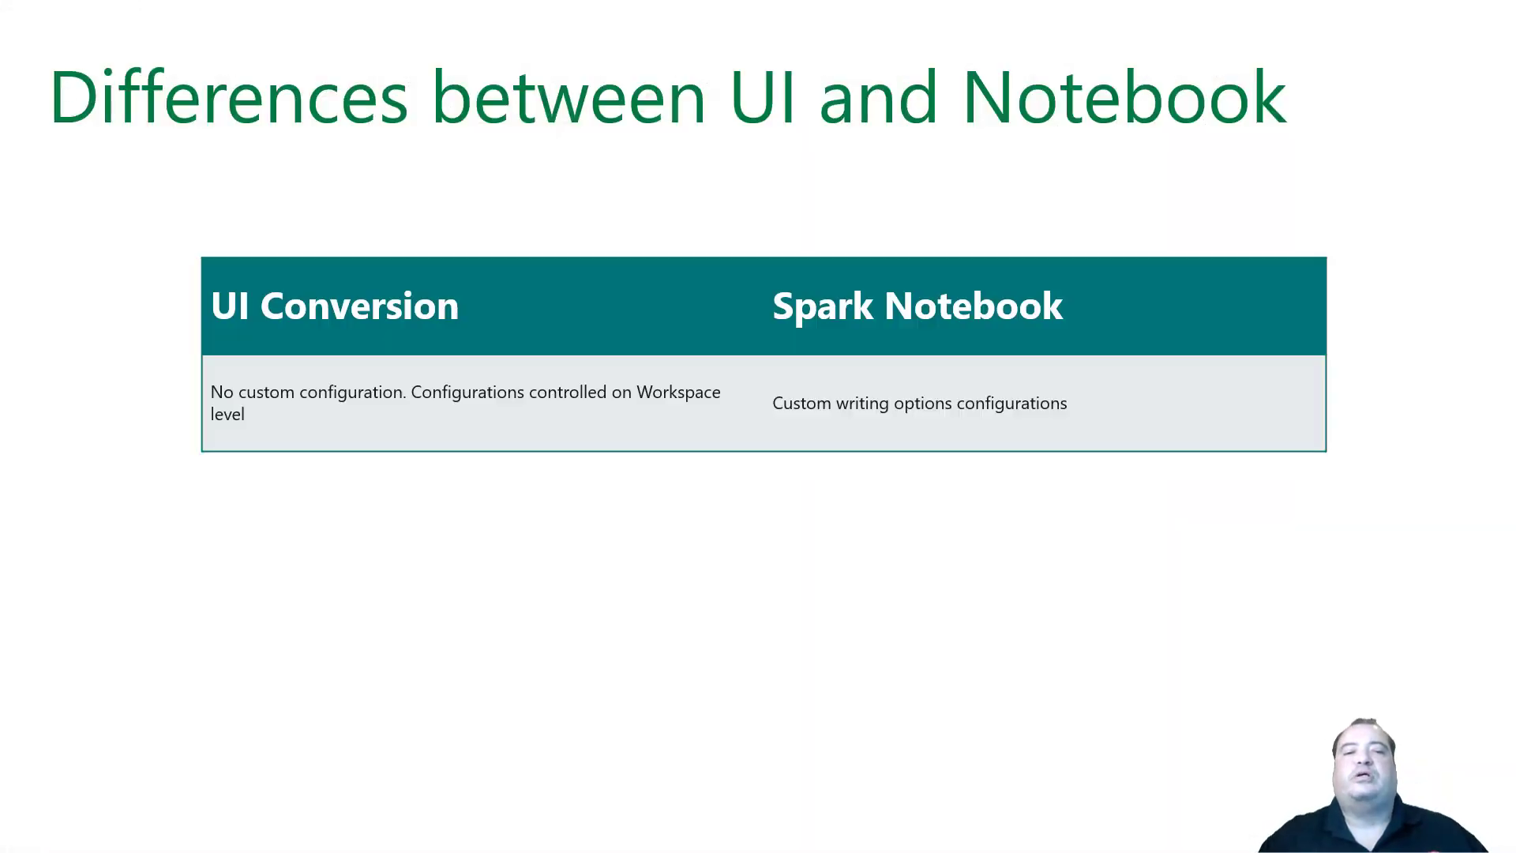